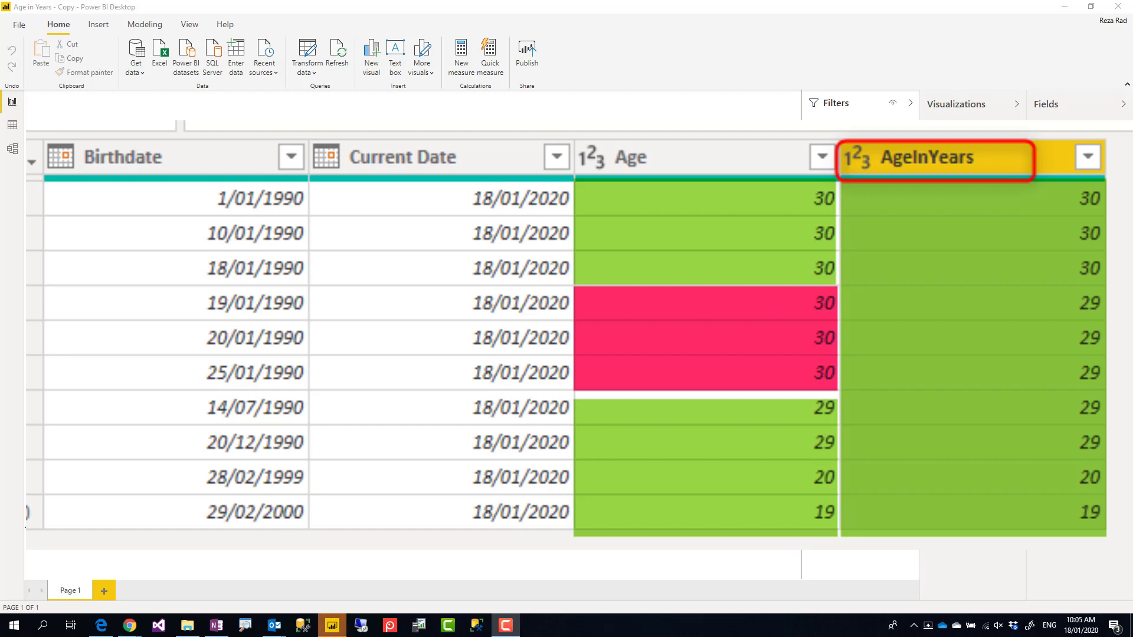
- Switch to Data view to see the table's Birthdate, Current Date and Age columns
click(12, 127)
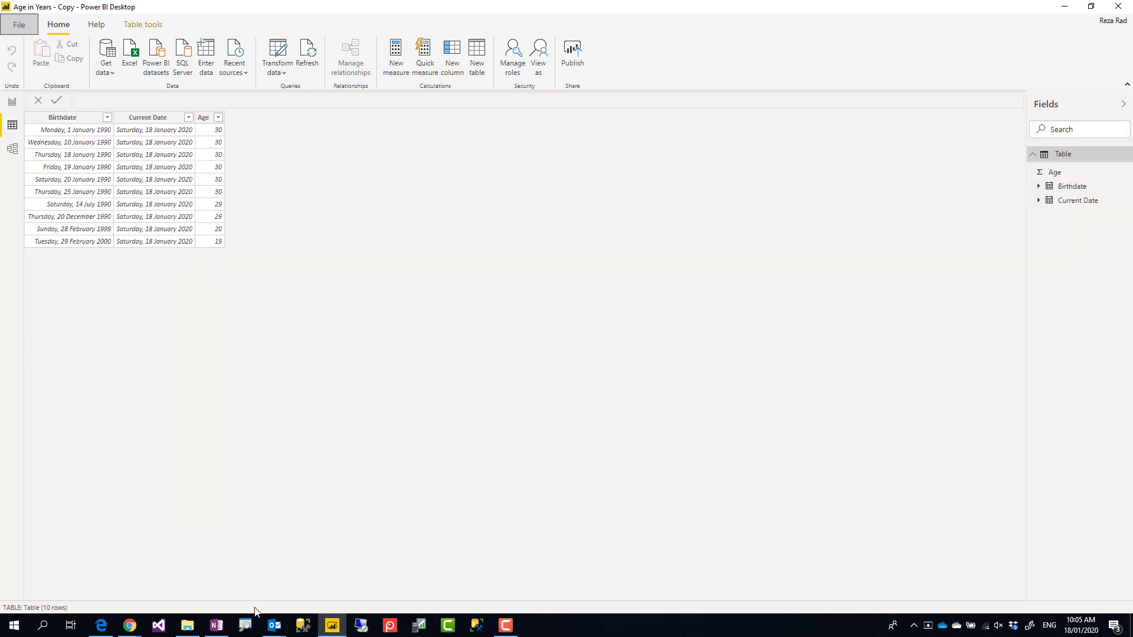
- Launch the Power Query Editor for the Table query using Transform data
click(245, 624)
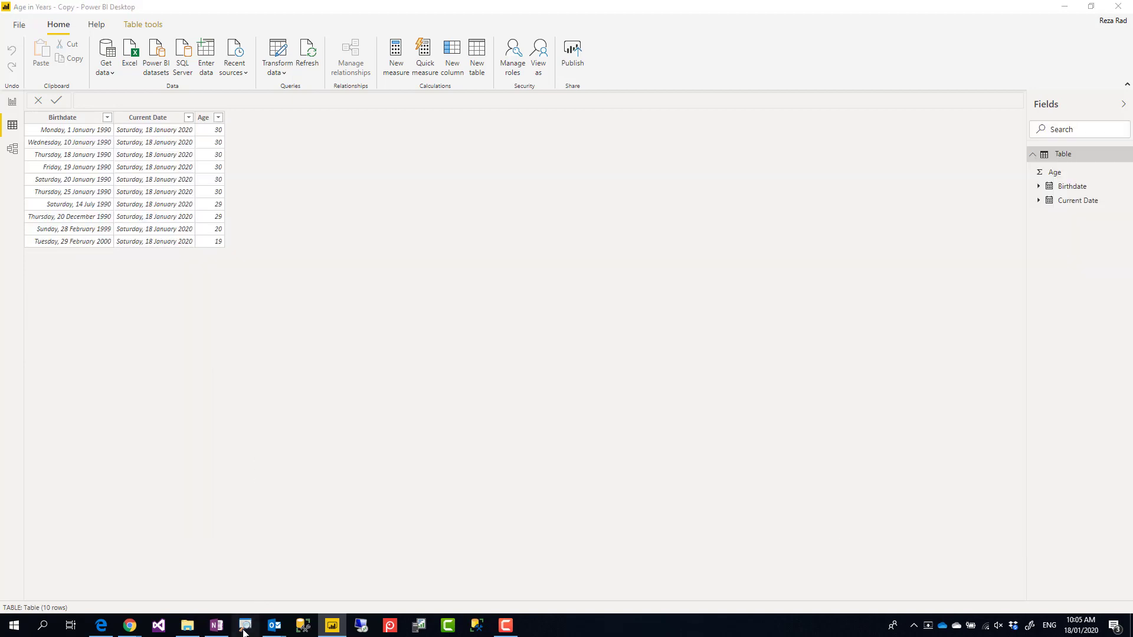
click(598, 425)
key(ctrl+1)
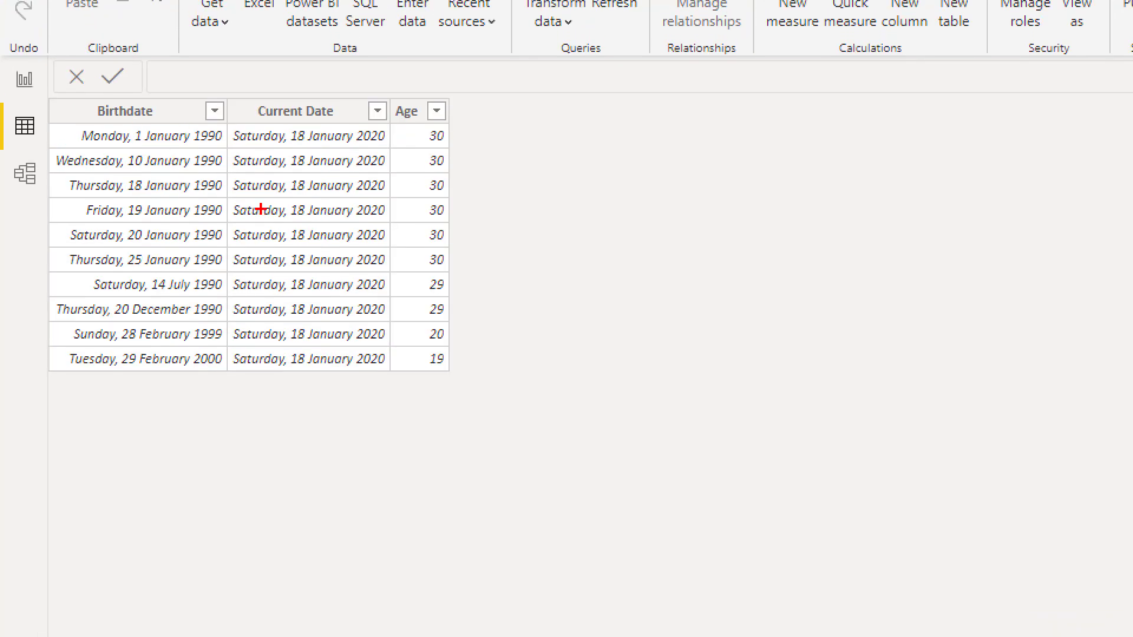
drag(46, 196, 485, 275)
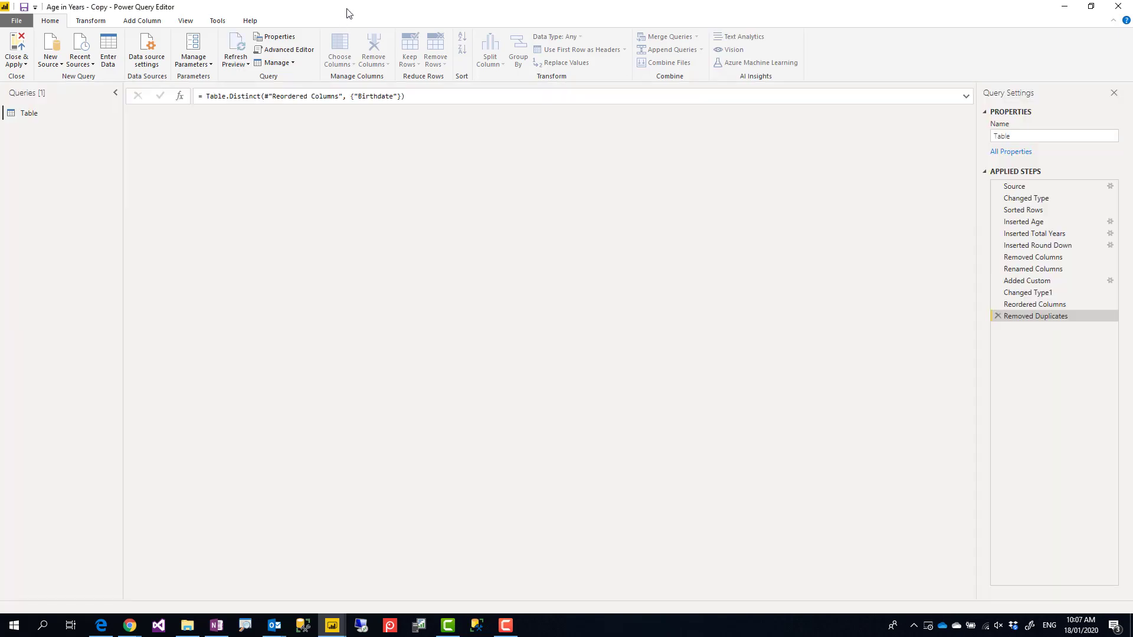
- Restore the Power Query Editor window, then stretch it to full screen height
double_click(348, 12)
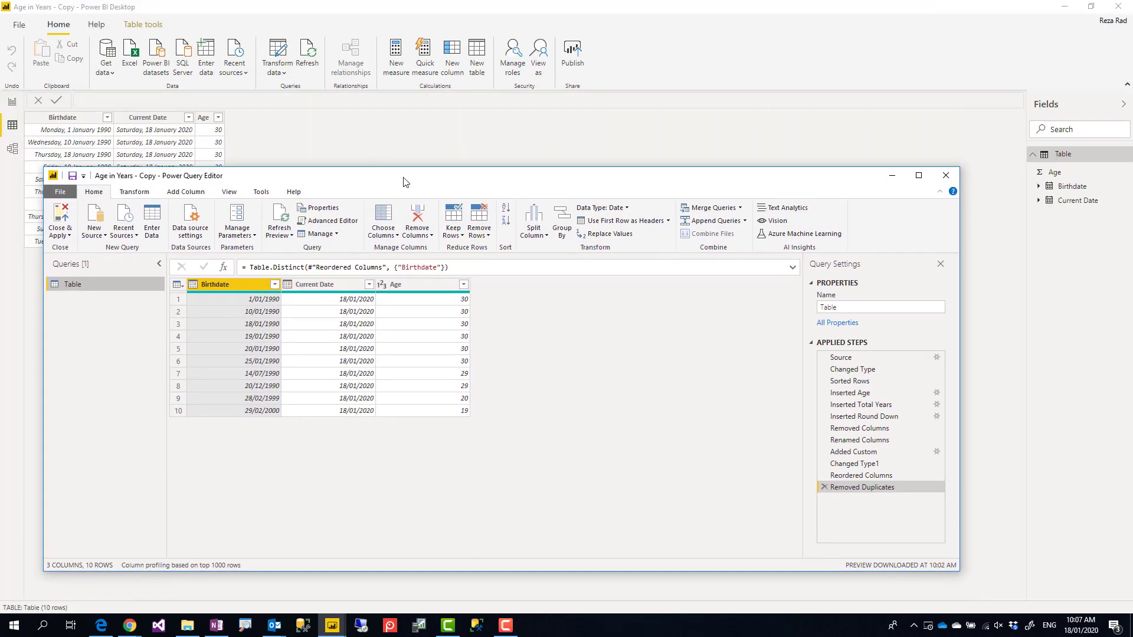
double_click(401, 170)
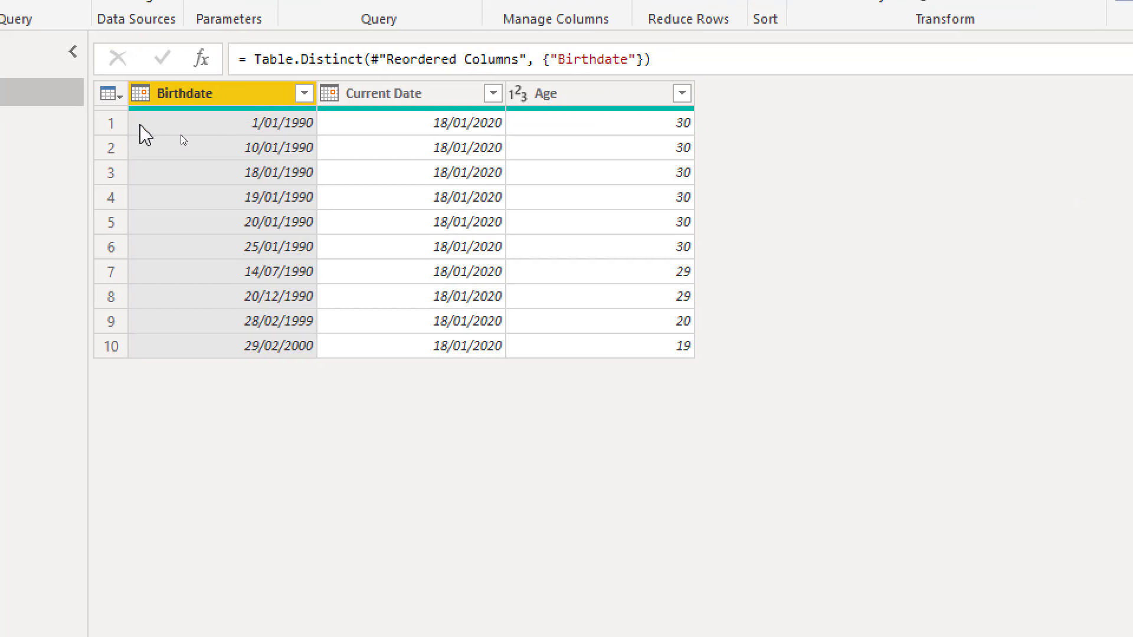
click(111, 124)
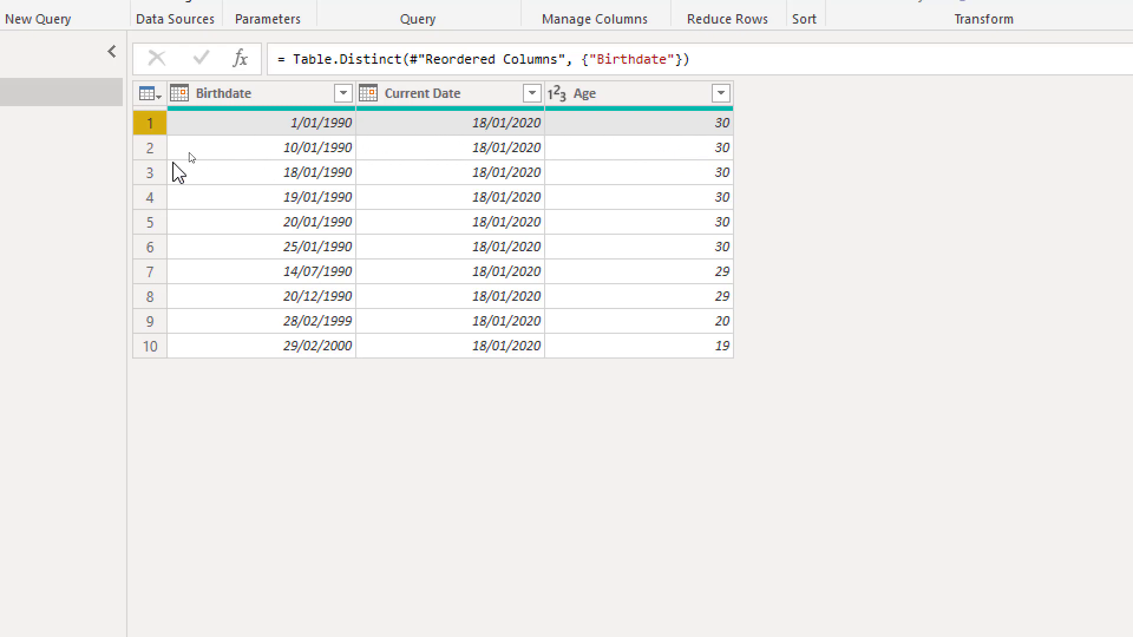
click(150, 149)
click(149, 175)
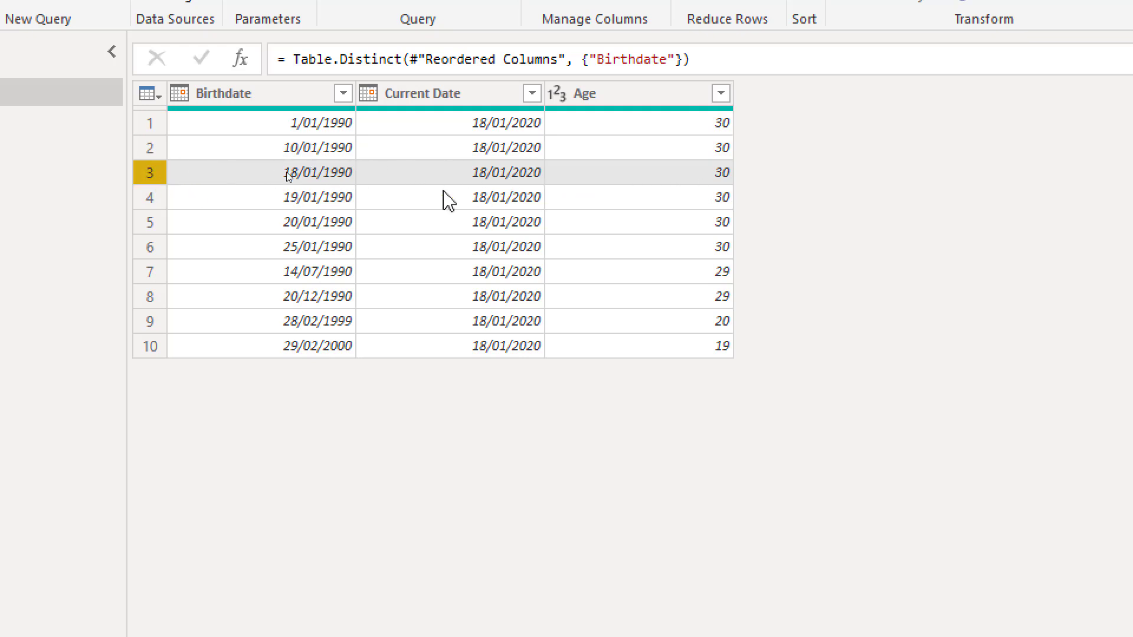
click(148, 200)
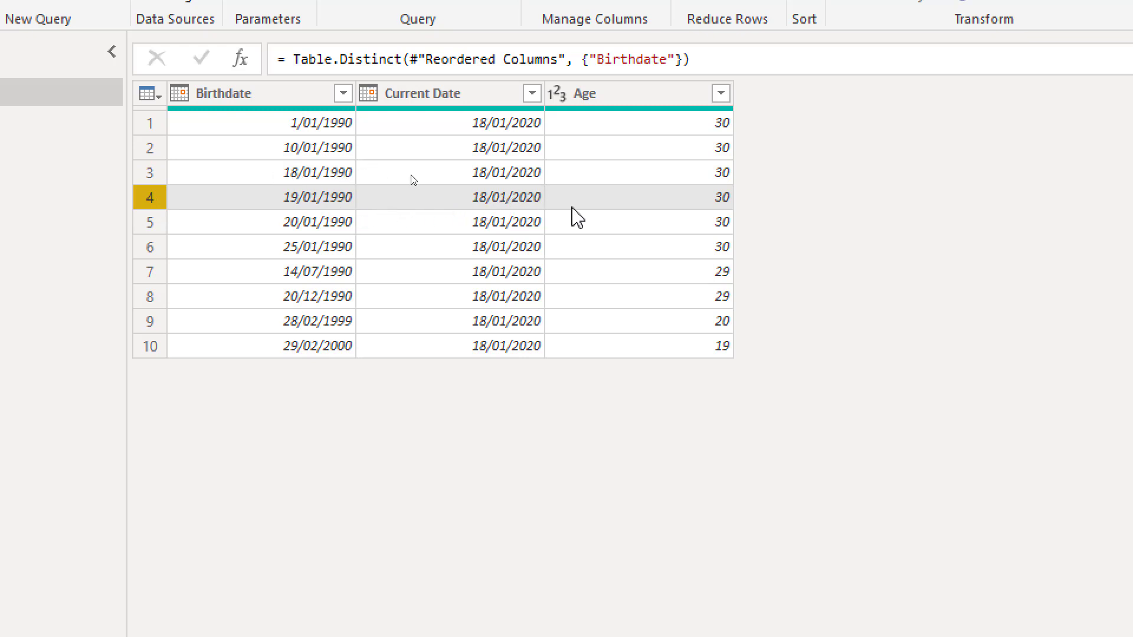
click(155, 227)
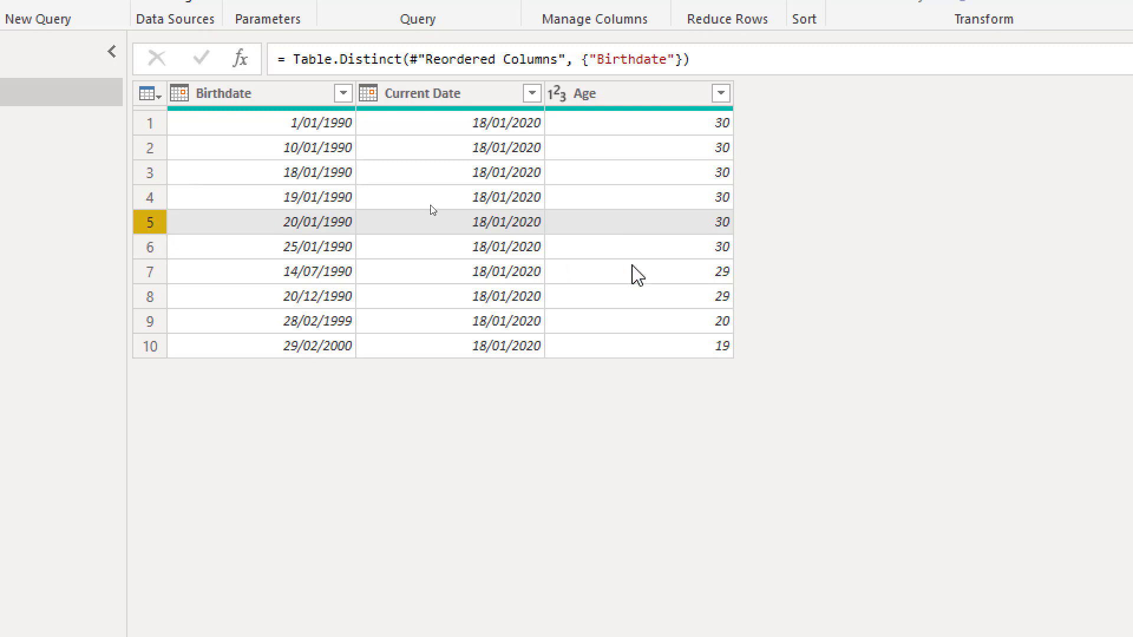
click(155, 251)
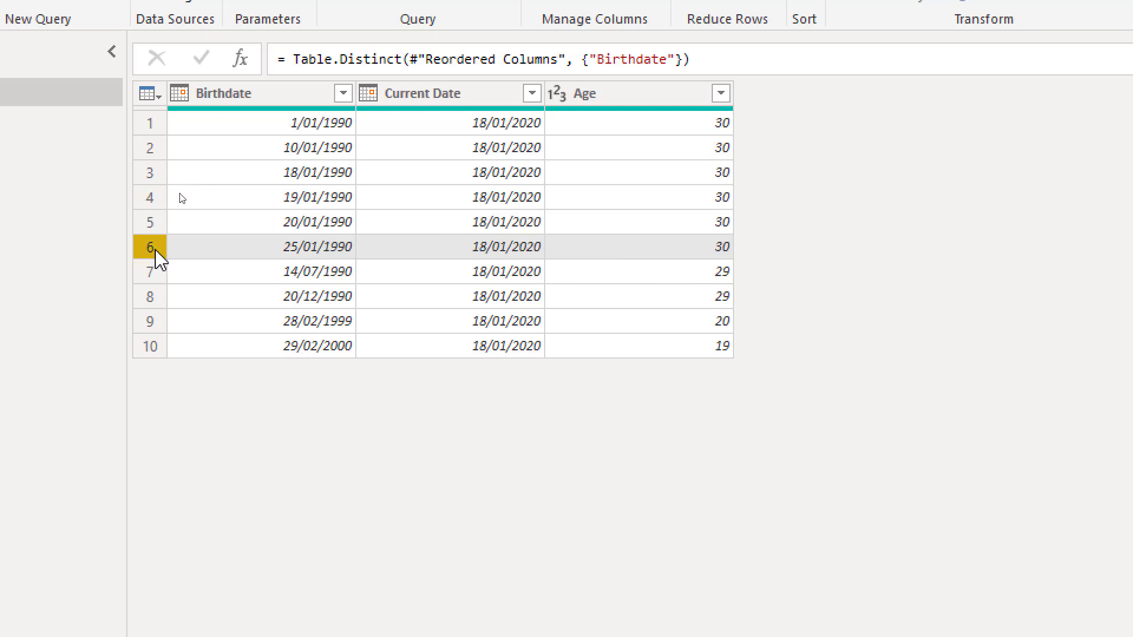
click(154, 278)
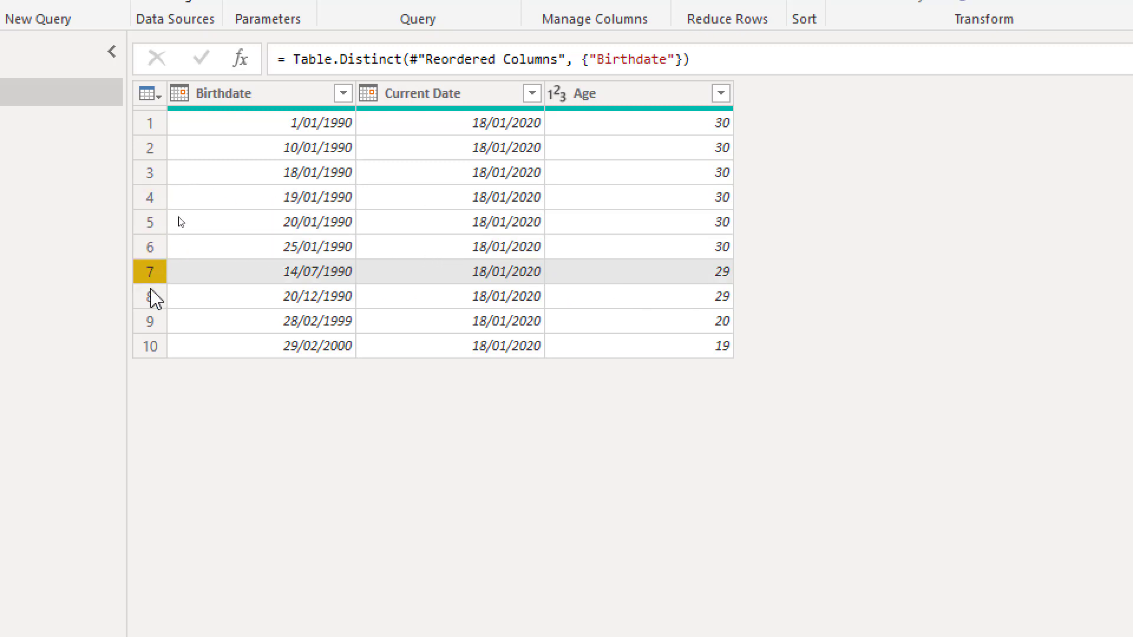
click(152, 302)
click(153, 326)
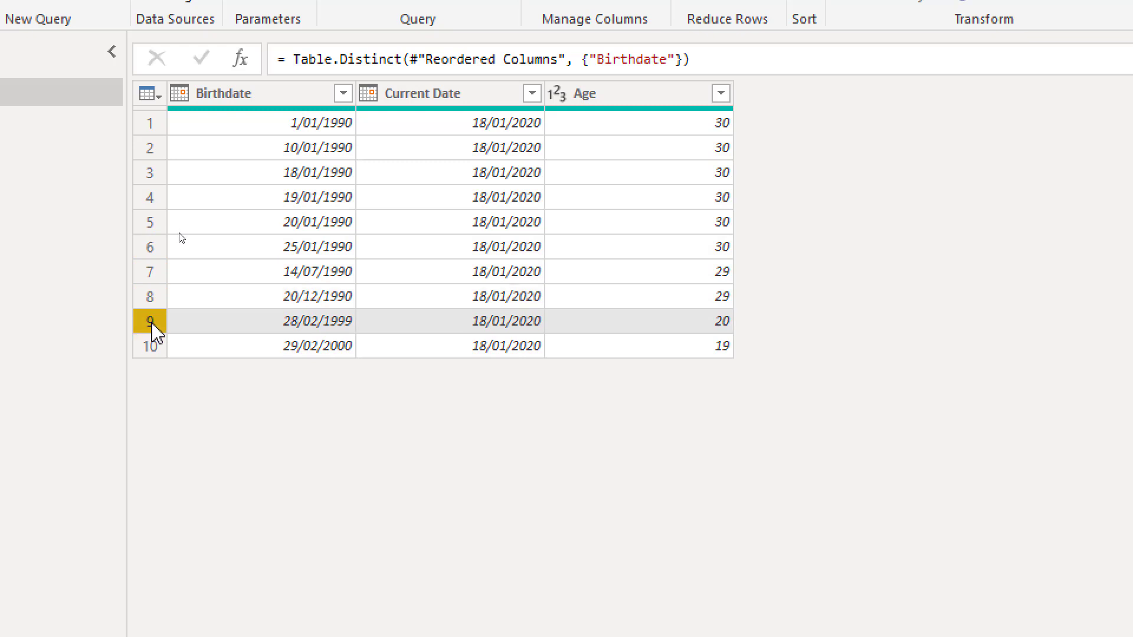
click(155, 352)
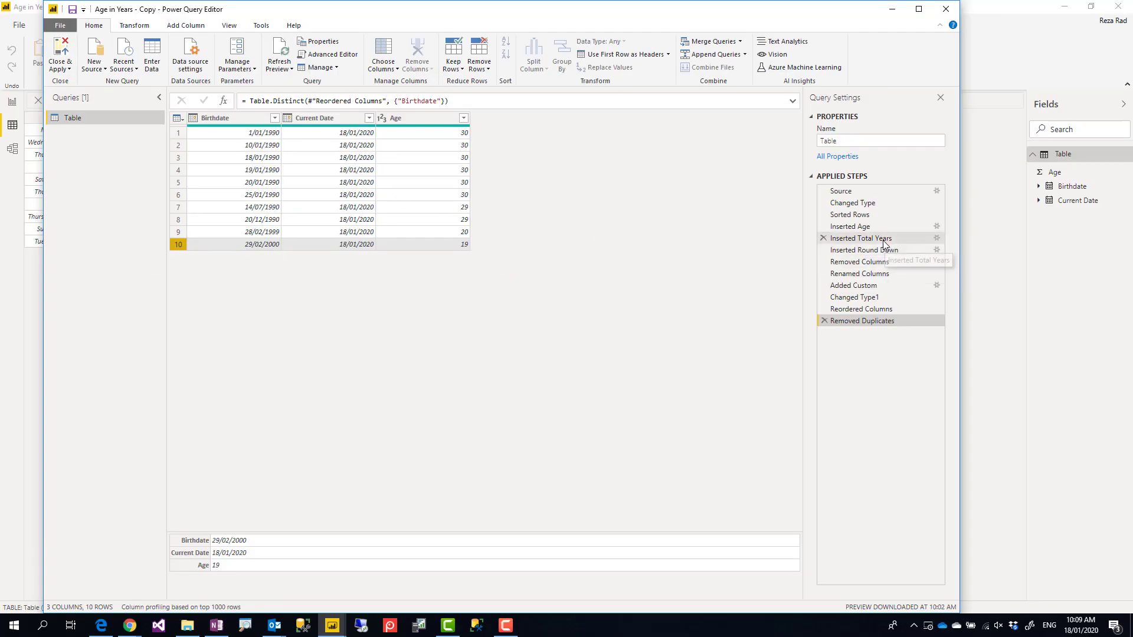
- Preview the Inserted Total Years step and highlight Duration.TotalDays([Age]) / 365 in its formula
click(883, 239)
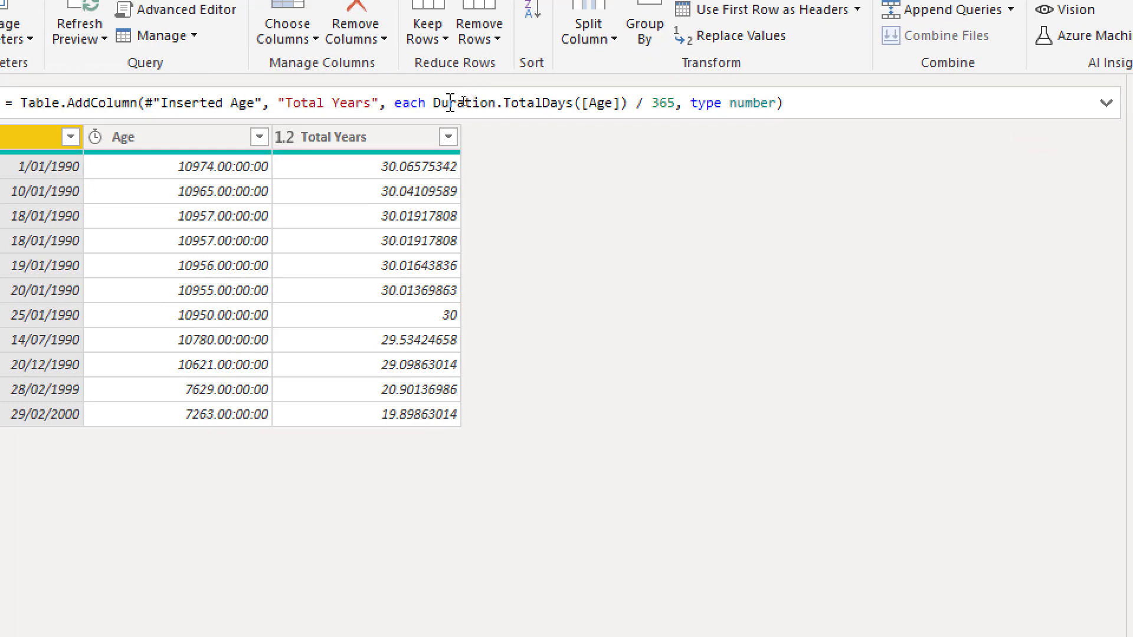
drag(434, 103, 678, 102)
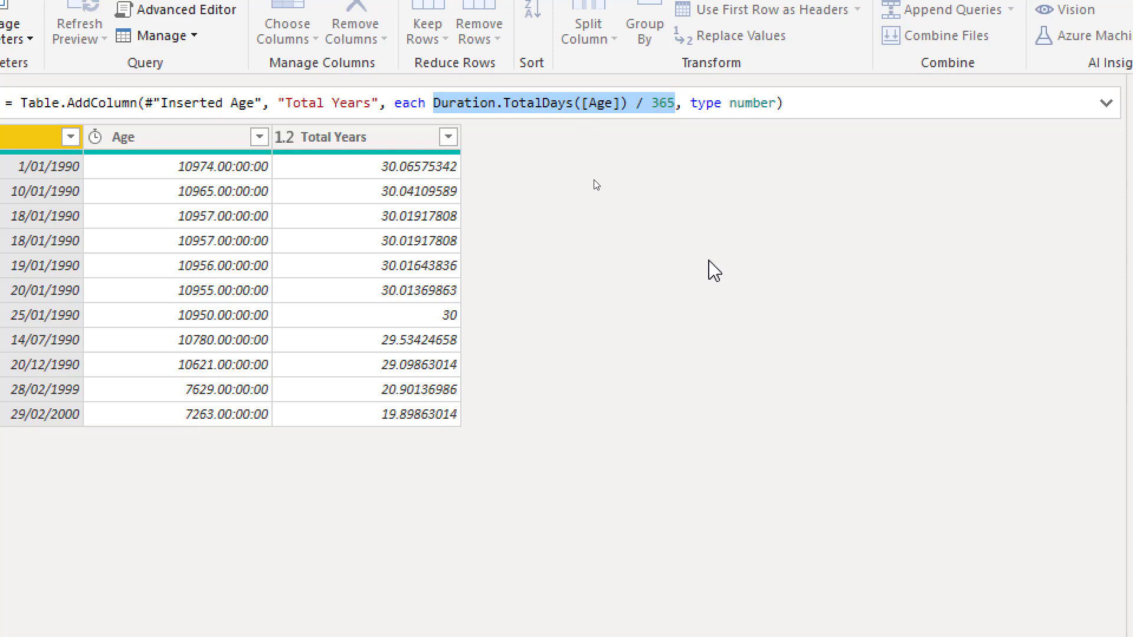
key(Right)
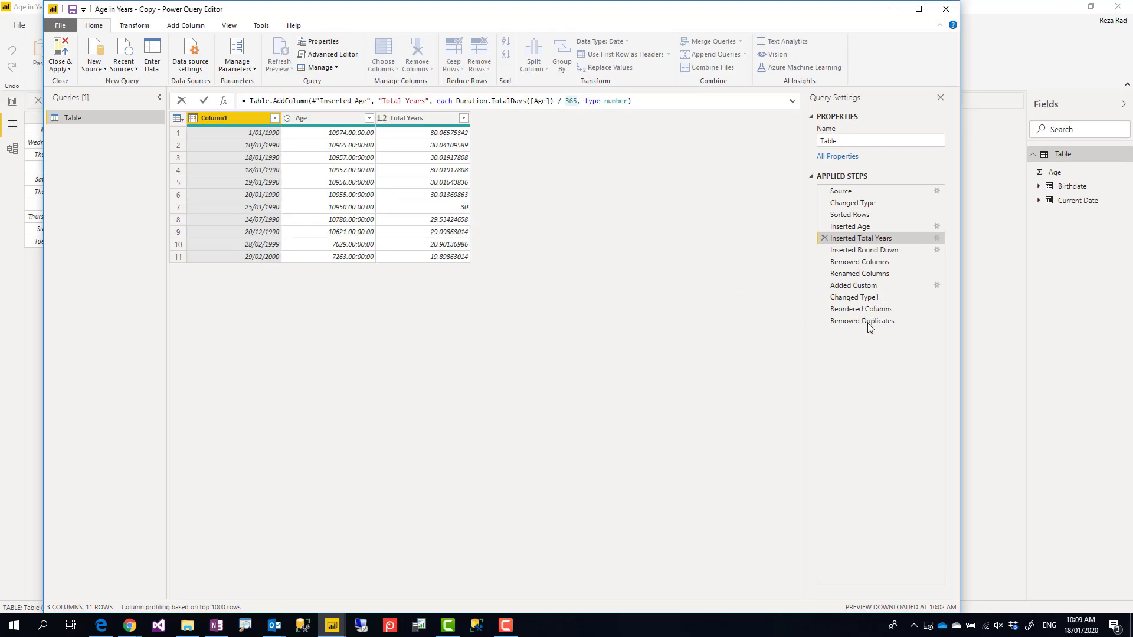
- Select the Removed Duplicates step to show the final 10-row table with ages 30 to 19
click(870, 322)
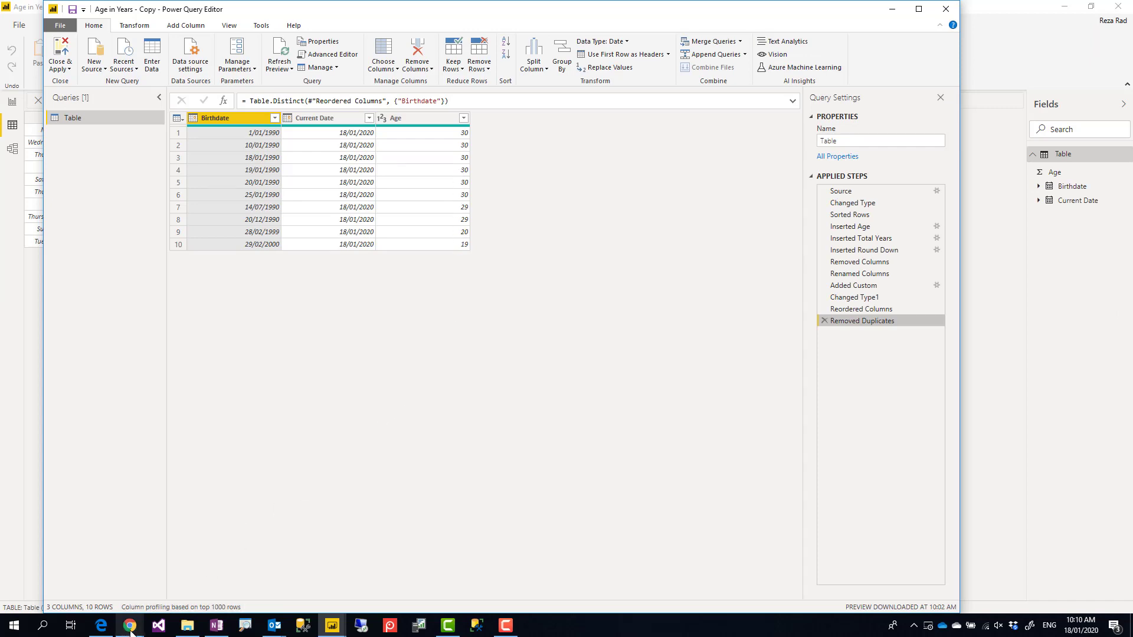
mouse_move(130, 632)
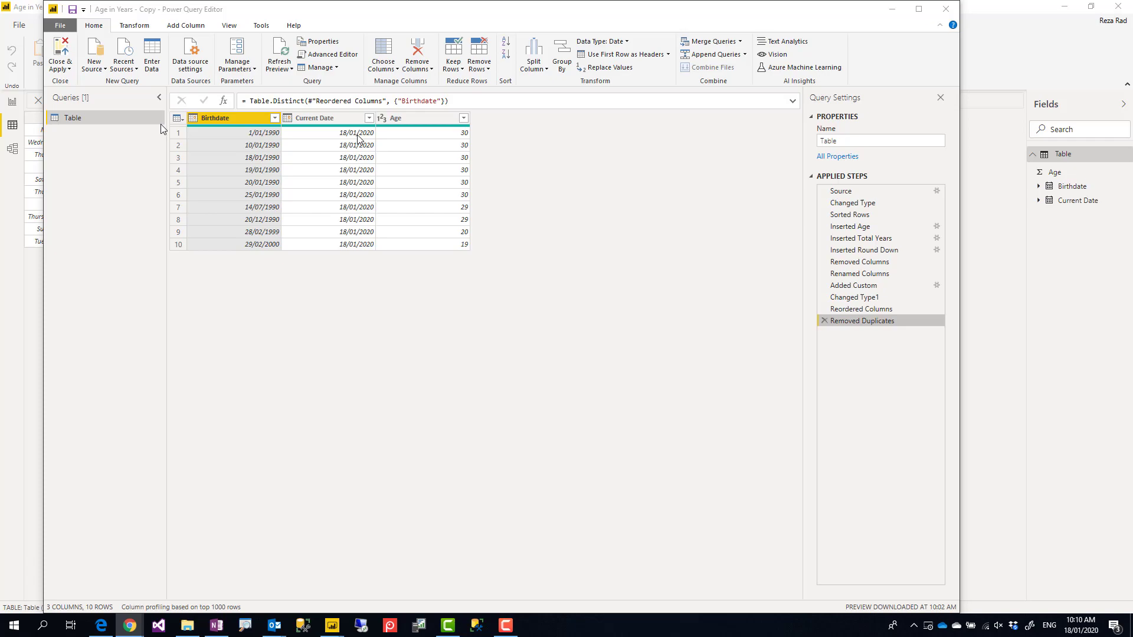
- Copy the custom age function code from the radacad article in Chrome, then minimize Chrome
key(alt+Tab)
scroll(501, 244, up, 10)
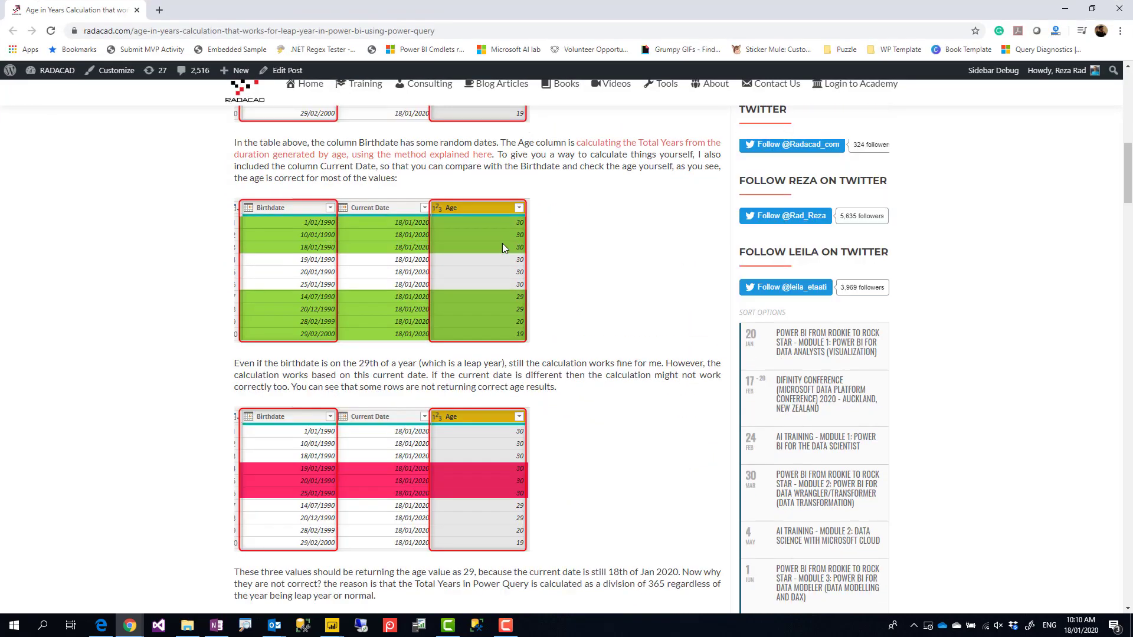
scroll(501, 243, up, 10)
scroll(481, 236, down, 12)
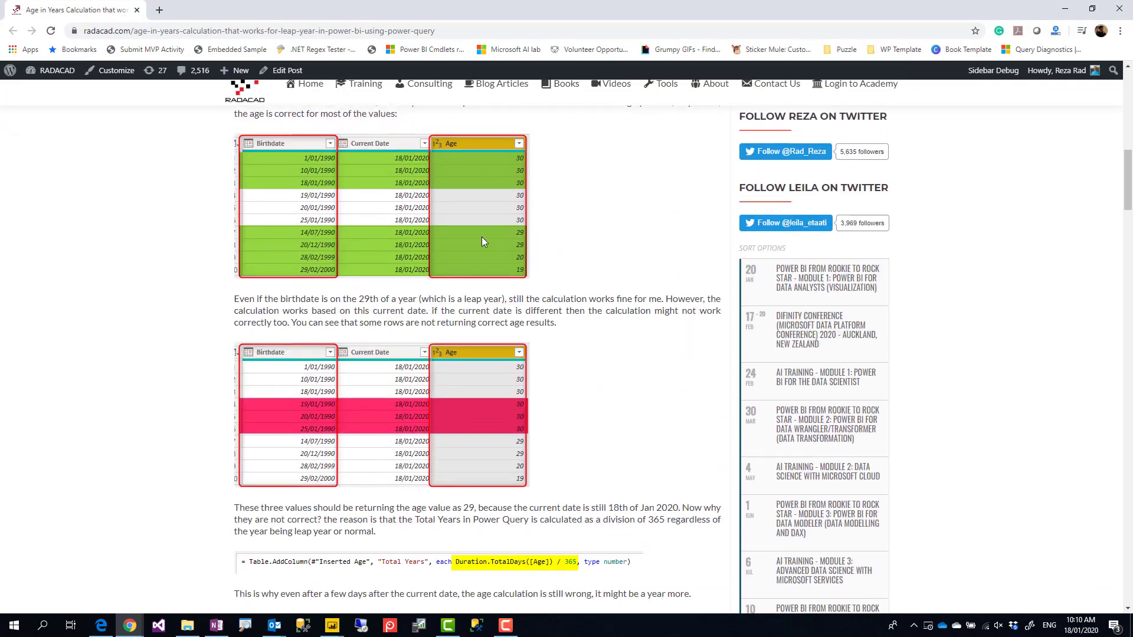
scroll(482, 237, down, 12)
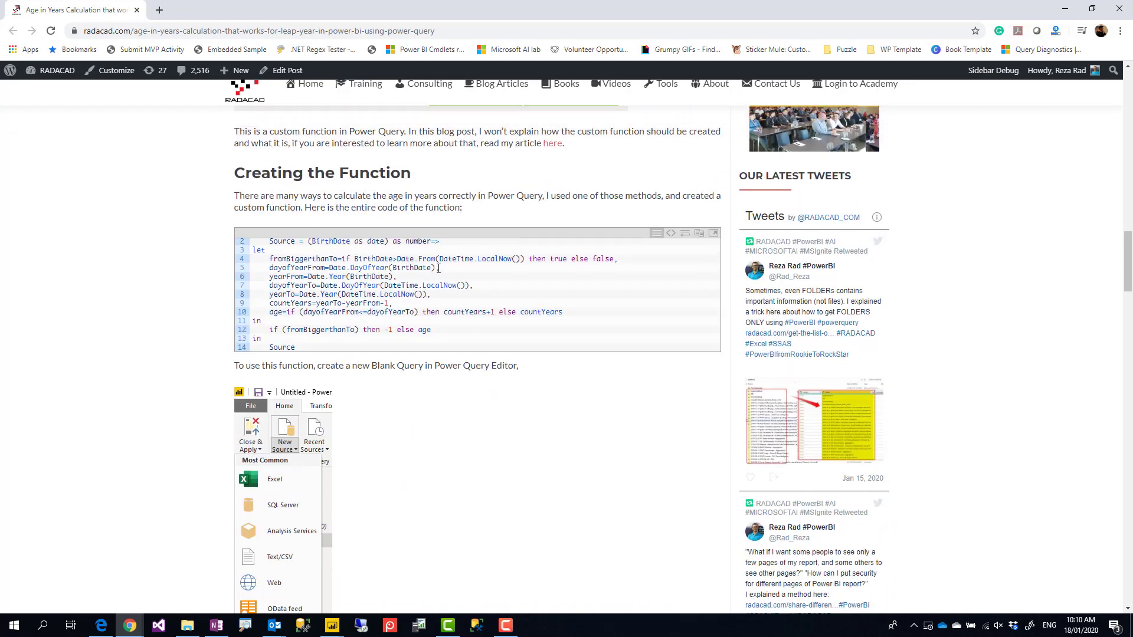
scroll(512, 286, up, 1)
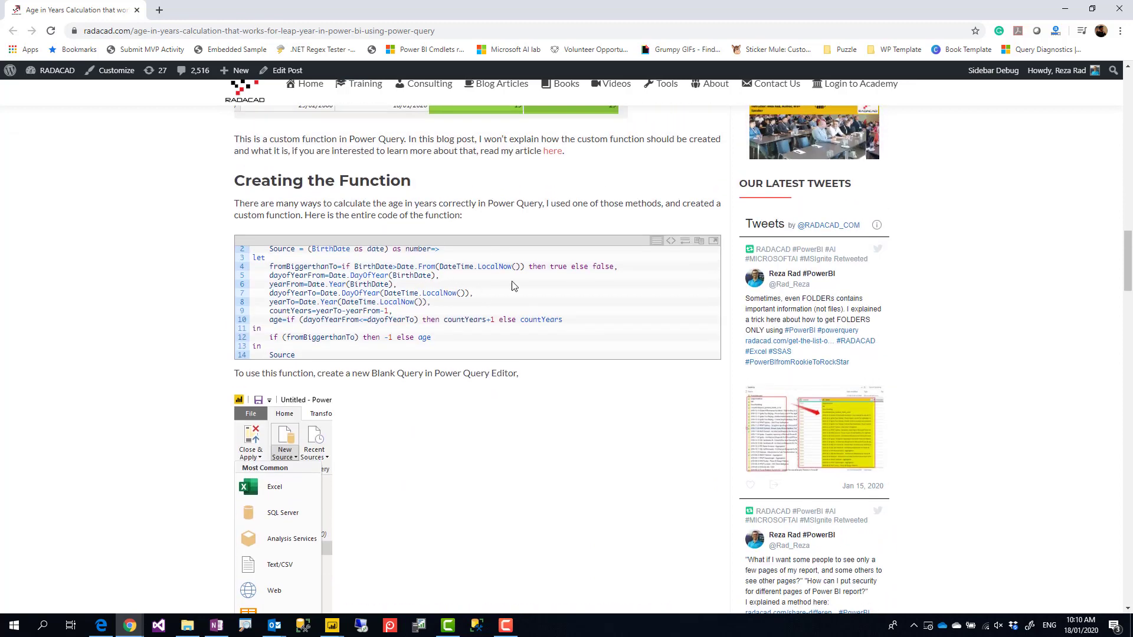
click(685, 240)
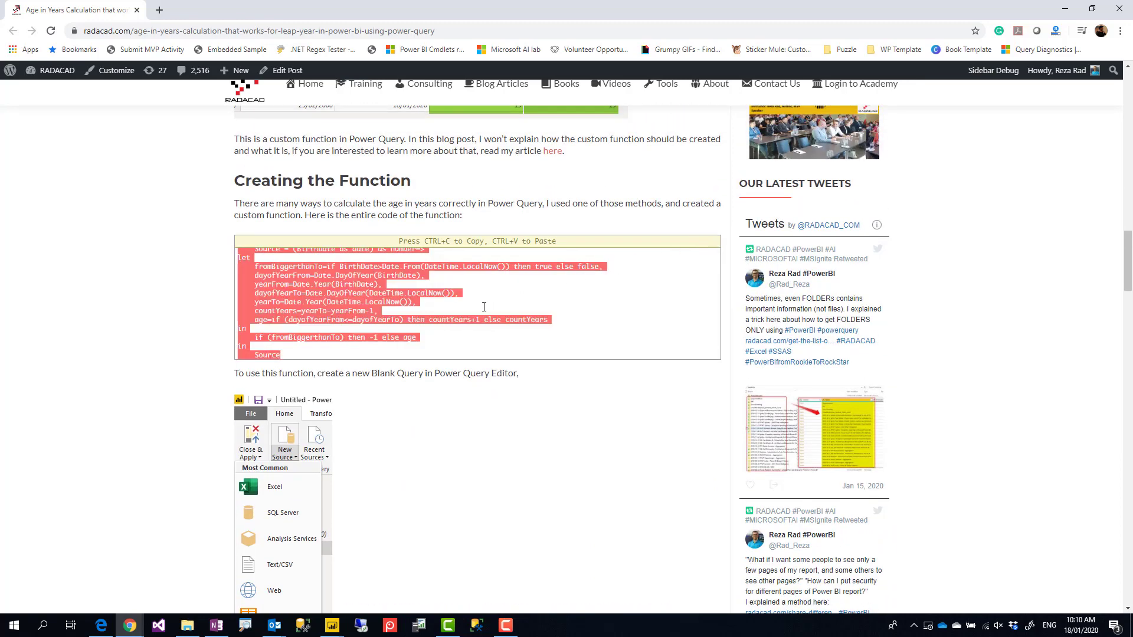
click(1065, 10)
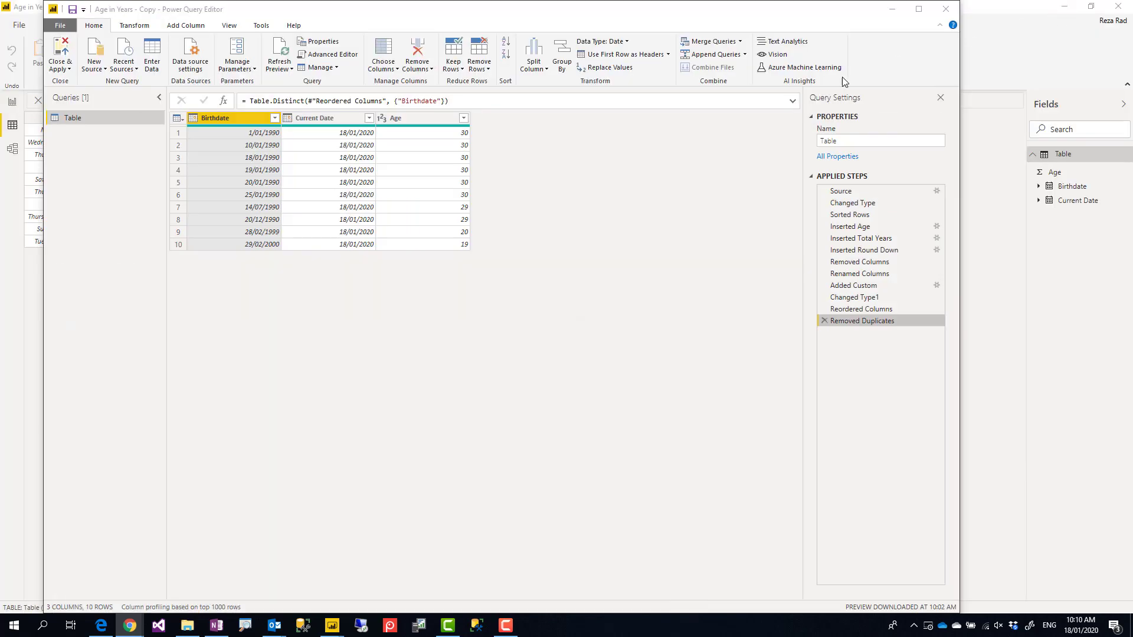
- Add a new blank query from the Queries pane
right_click(105, 155)
mouse_move(141, 183)
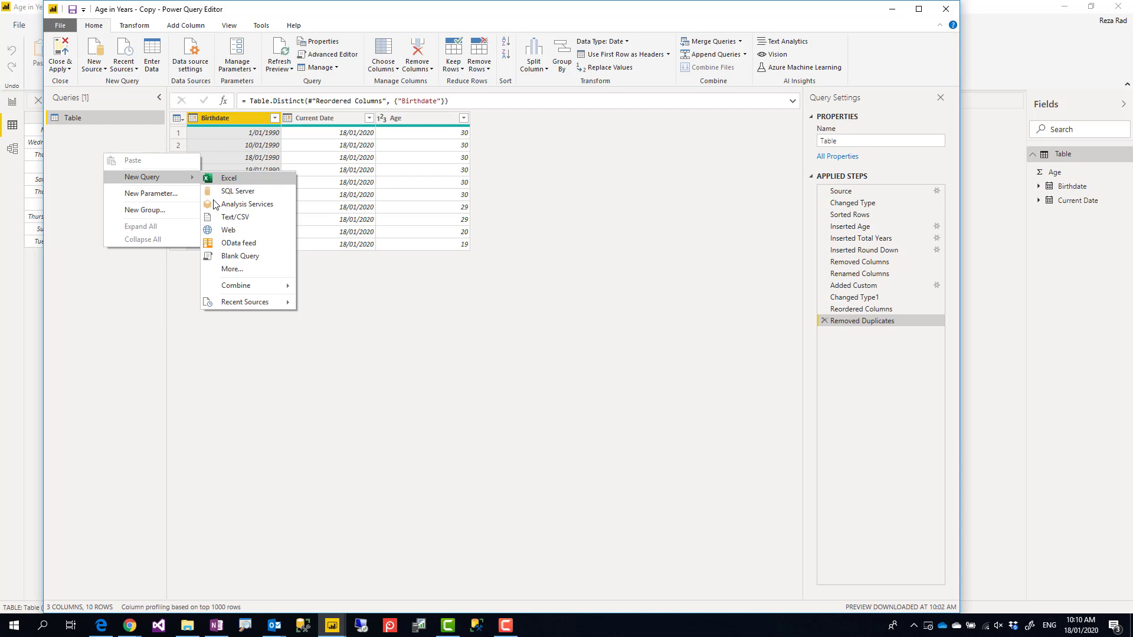
click(238, 257)
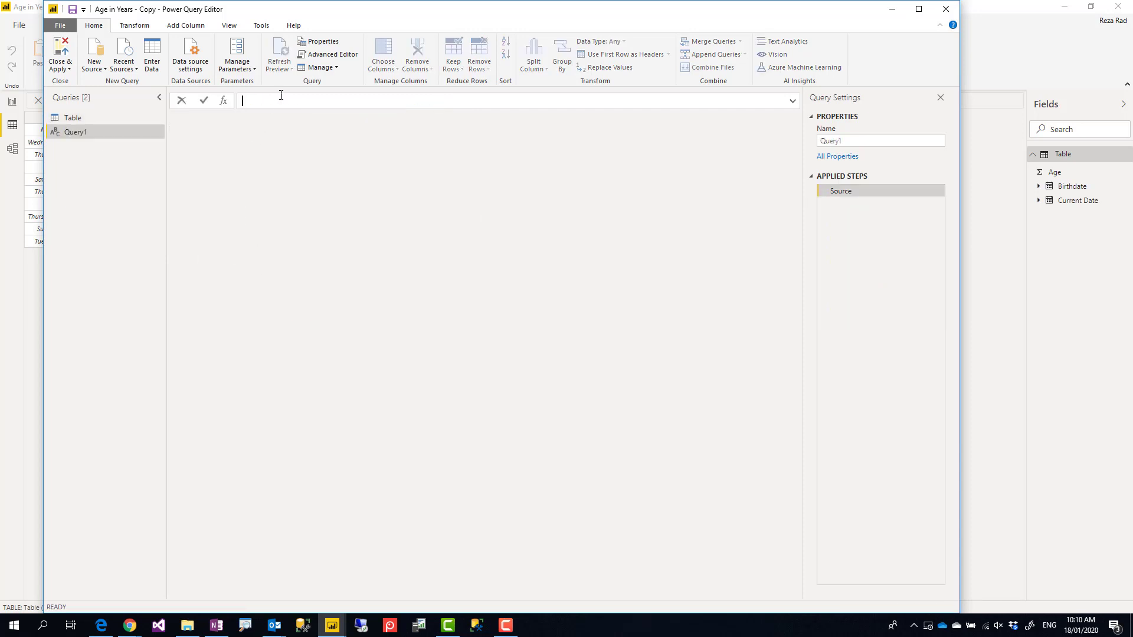
- In Advanced Editor, replace the placeholder code with the pasted BirthDate age function
click(229, 27)
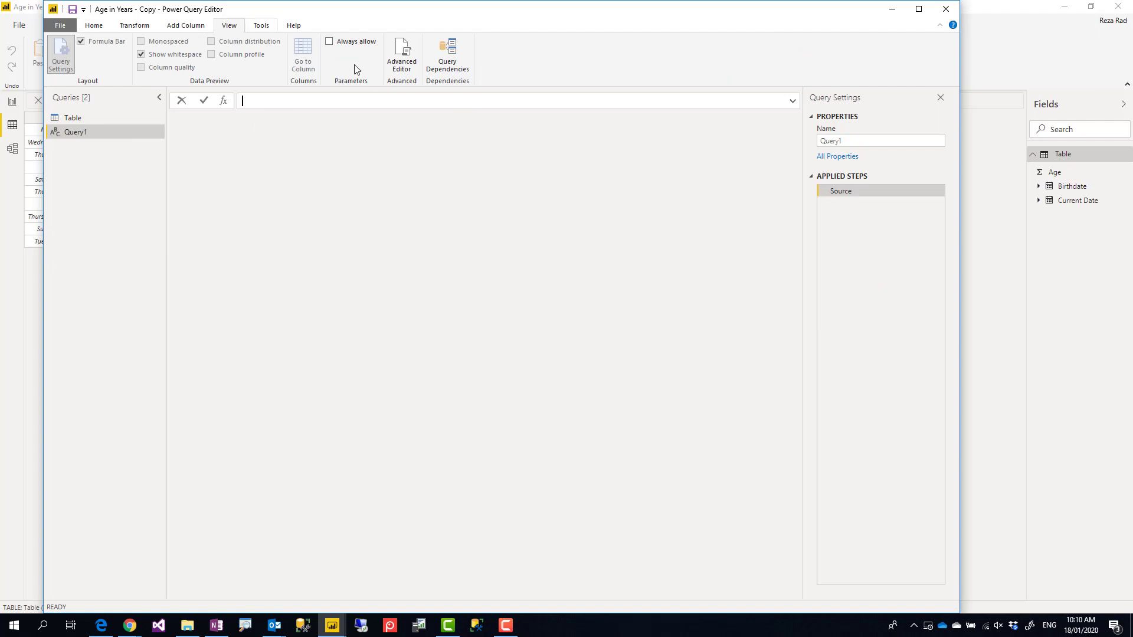
click(399, 54)
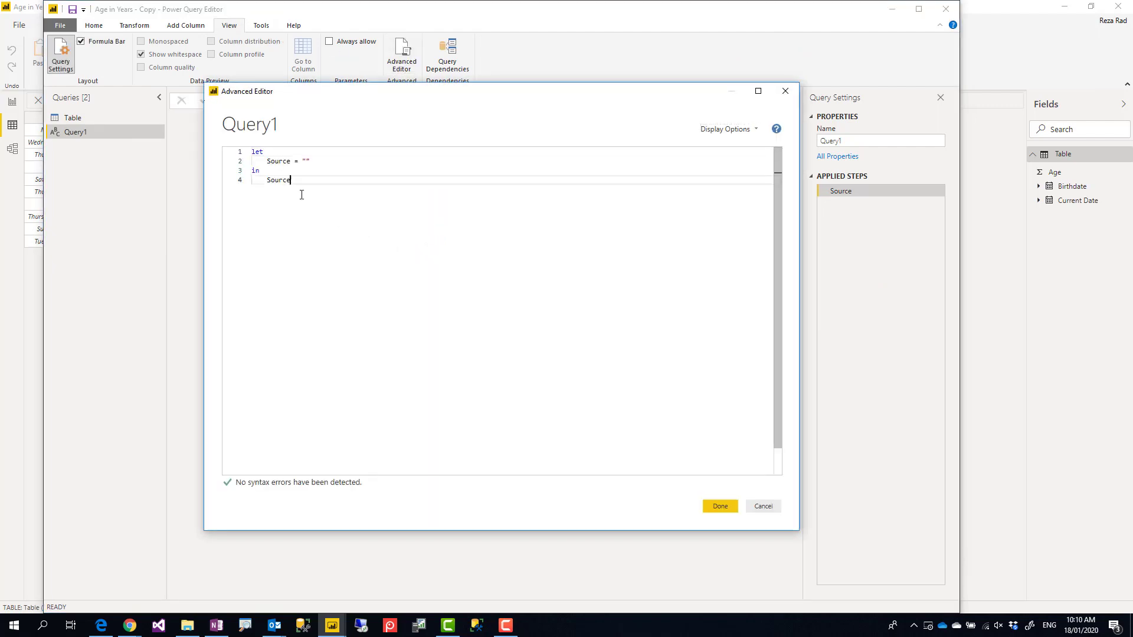
drag(299, 181, 233, 148)
key(Delete)
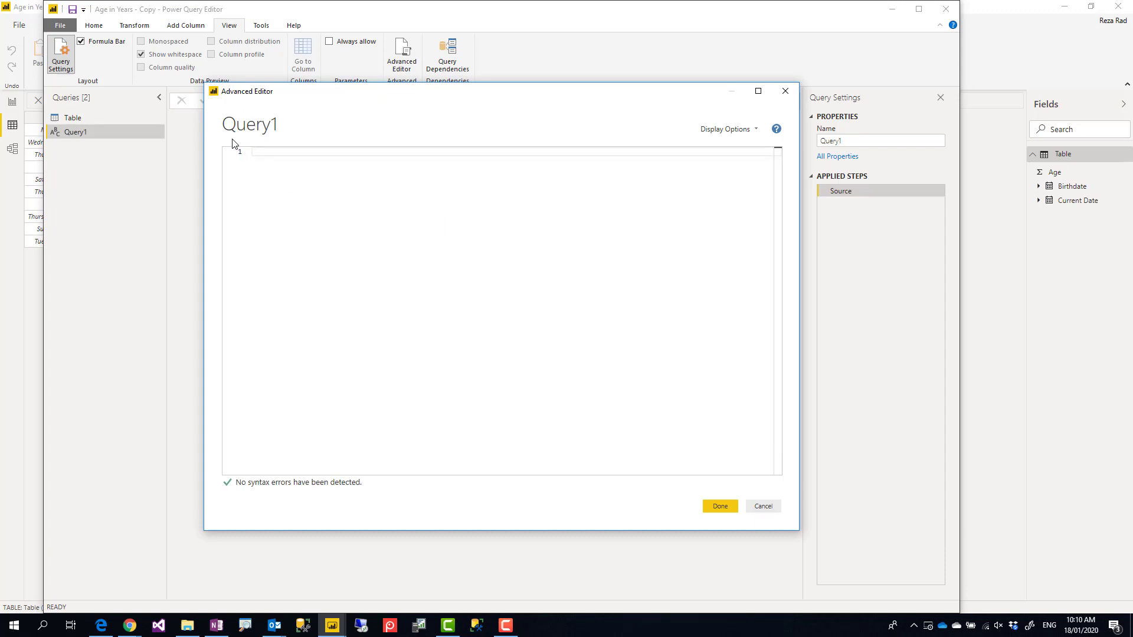
text(let     Source = (BirthDate as date) as number=> let     fromBiggerthanTo=if BirthDate>Date.From(DateTime.LocalNow()) then true else false,     dayofYearFrom=Date.DayOfYear(BirthDate),     yearFrom=Date.Year(BirthDate),     dayofYearTo=Date.DayOfYear(DateTime.LocalNow()),     yearTo=Date.Year(DateTime.LocalNow()),     countYears=yearTo-yearFrom-1,     age=if (dayofYearFrom<=dayofYearTo) then countYears+1 else countYears in     if (fromBiggerthanTo) then -1 else age in     Source)
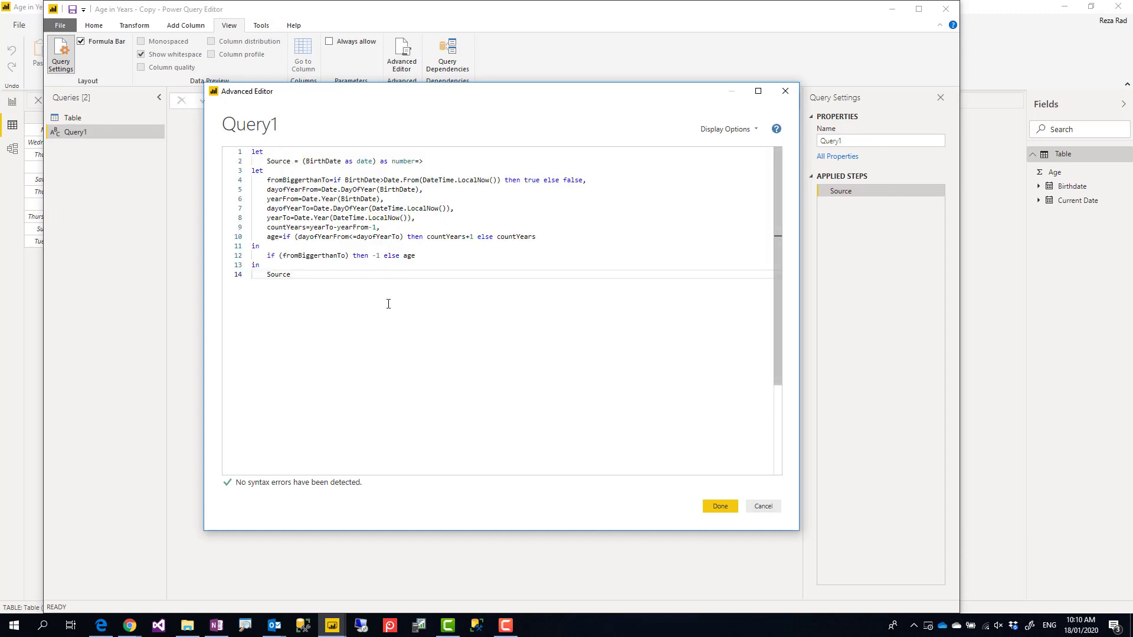
click(721, 508)
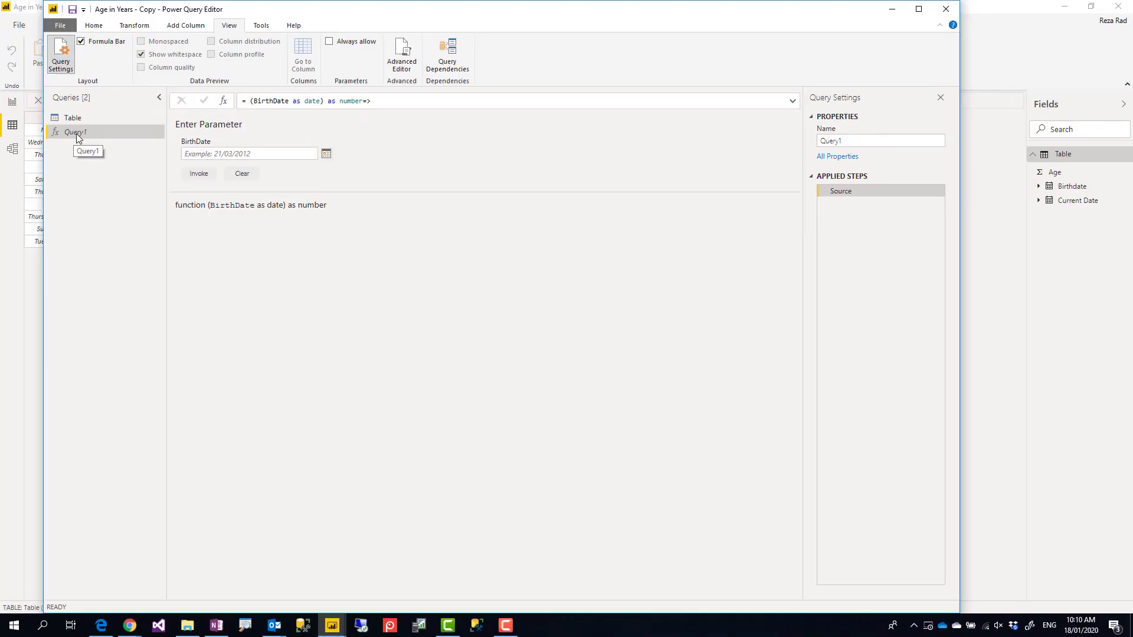
- Rename Query1 to AgeInYears and return to the Table query
double_click(76, 132)
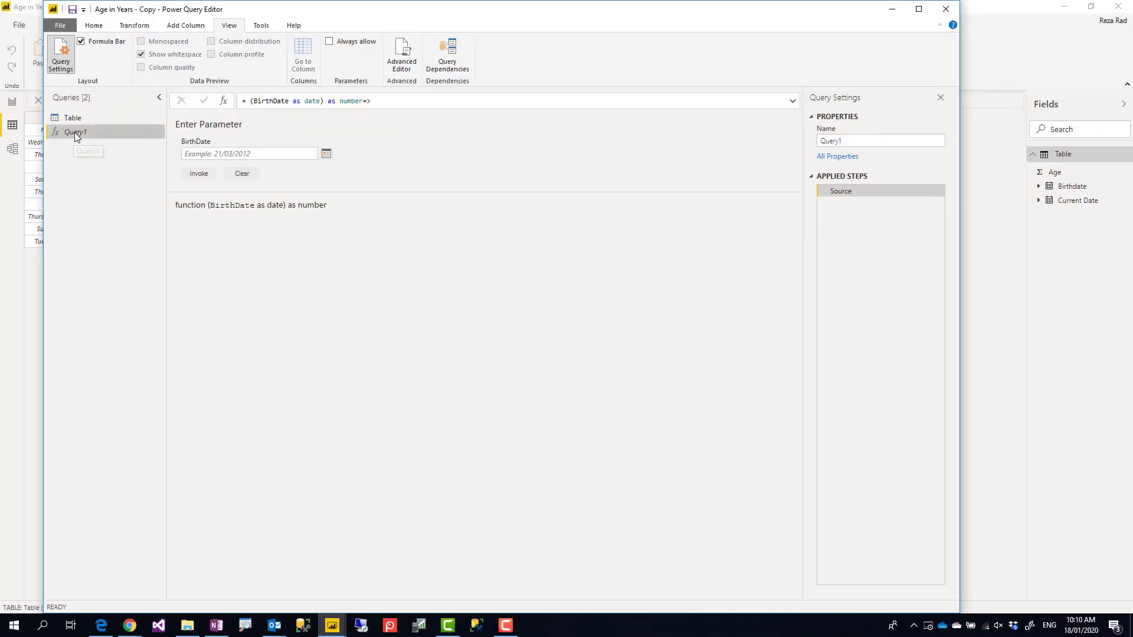
text(A)
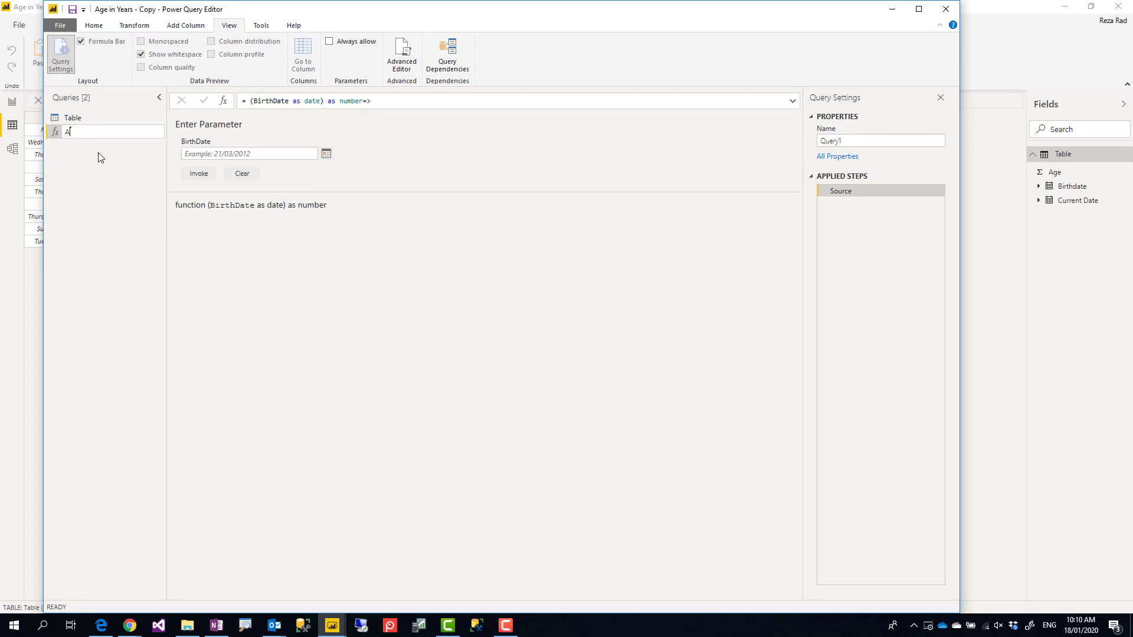
text(geInYears)
key(Return)
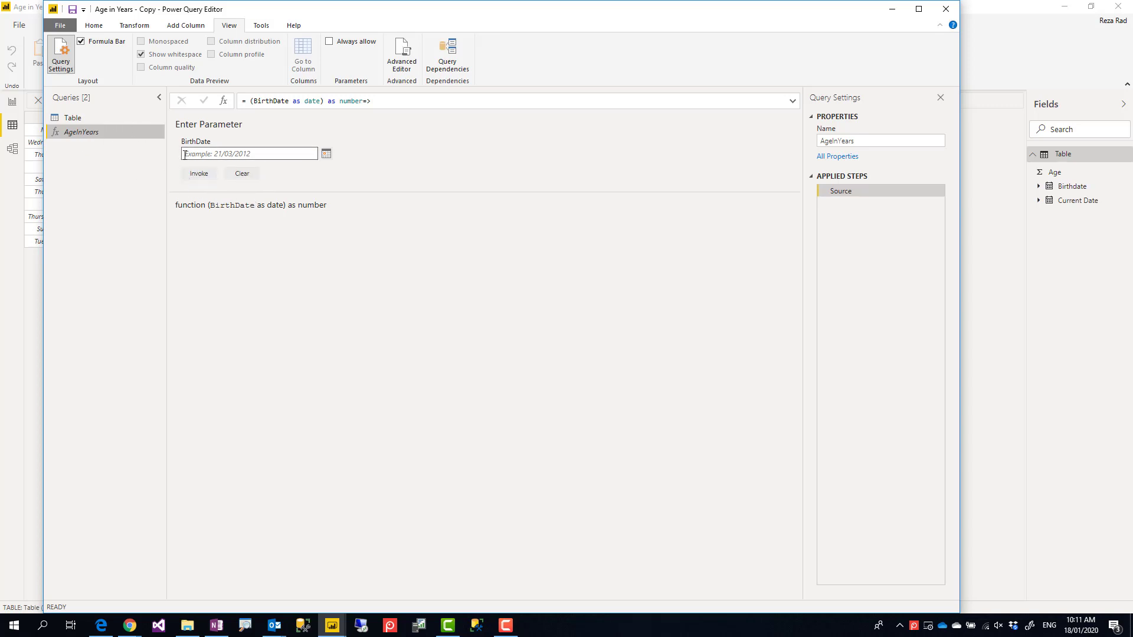
click(72, 120)
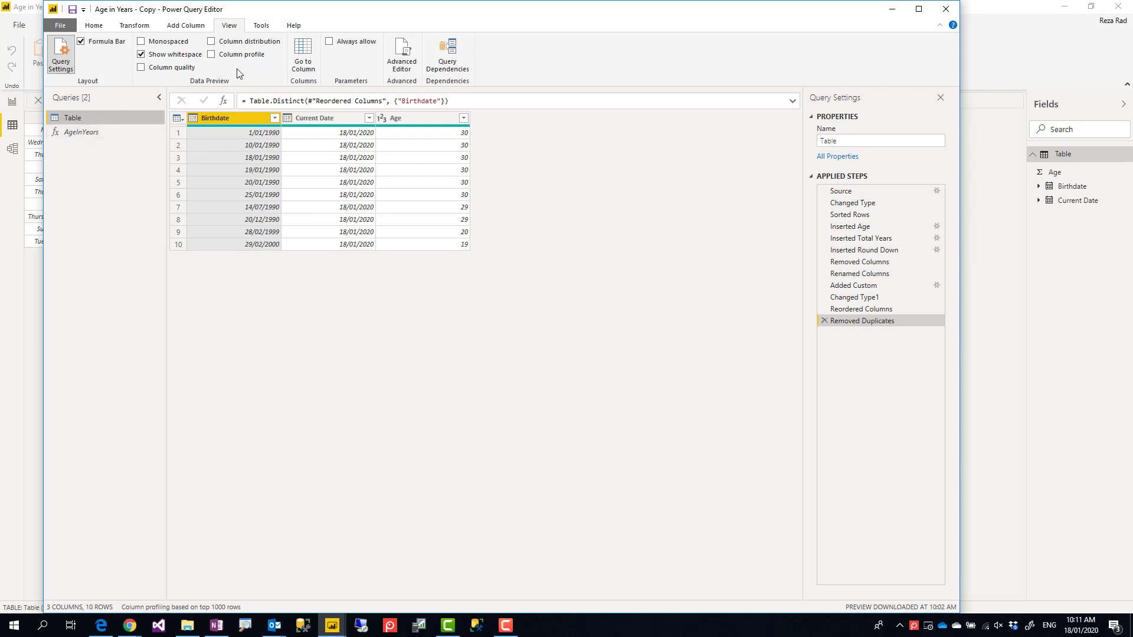
- Invoke the AgeInYears function as a new AgeInYears column, passing the Birthdate column as BirthDate
click(197, 26)
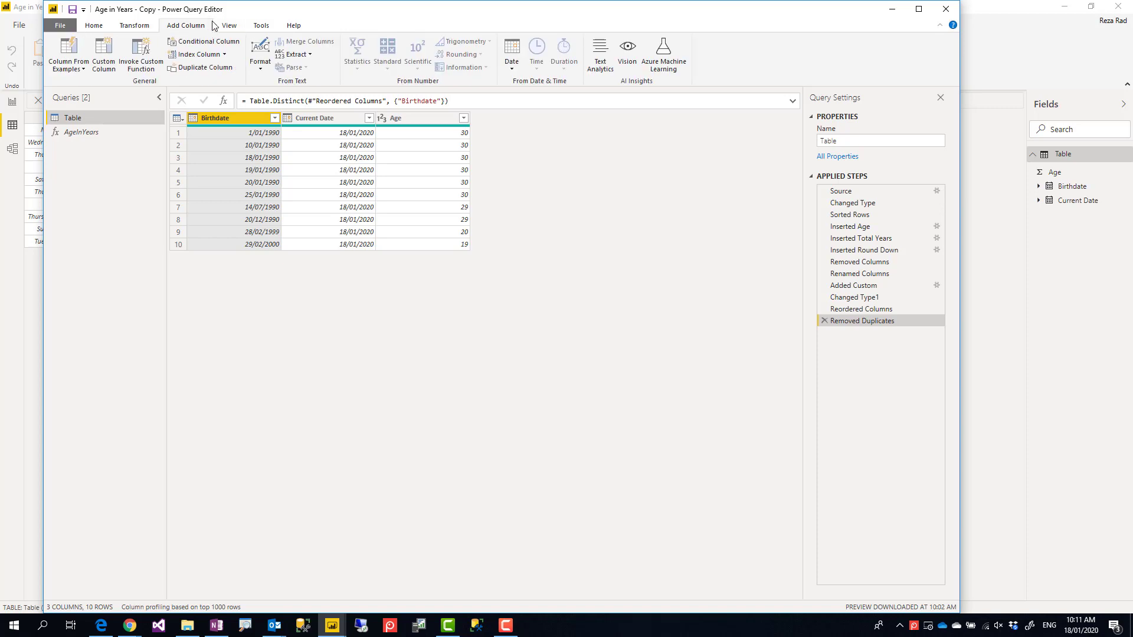
click(146, 59)
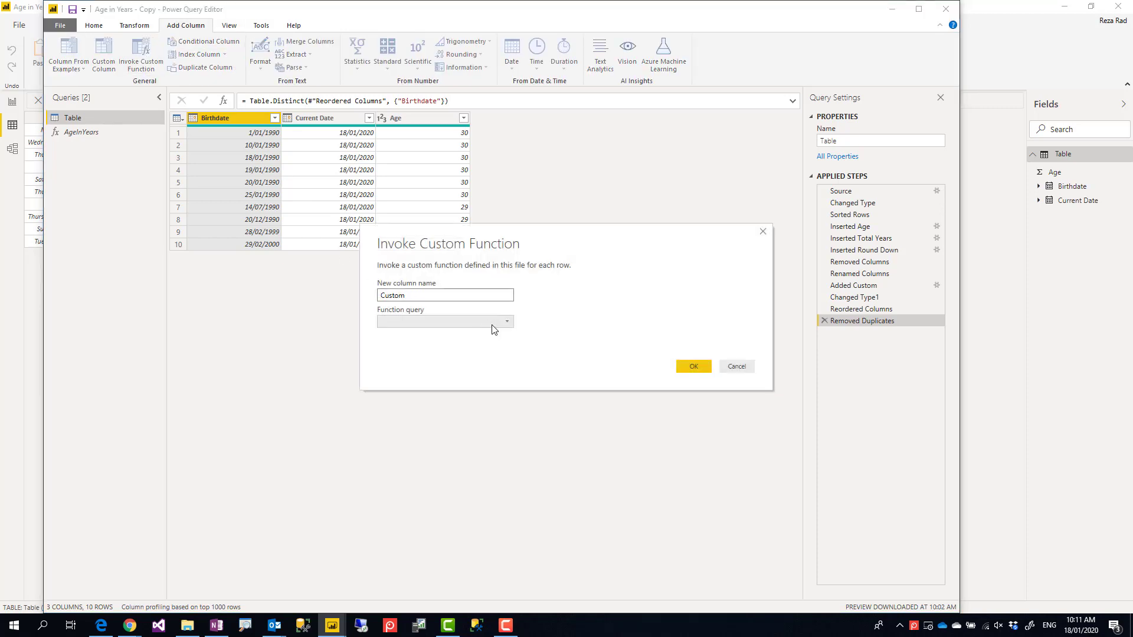
click(503, 324)
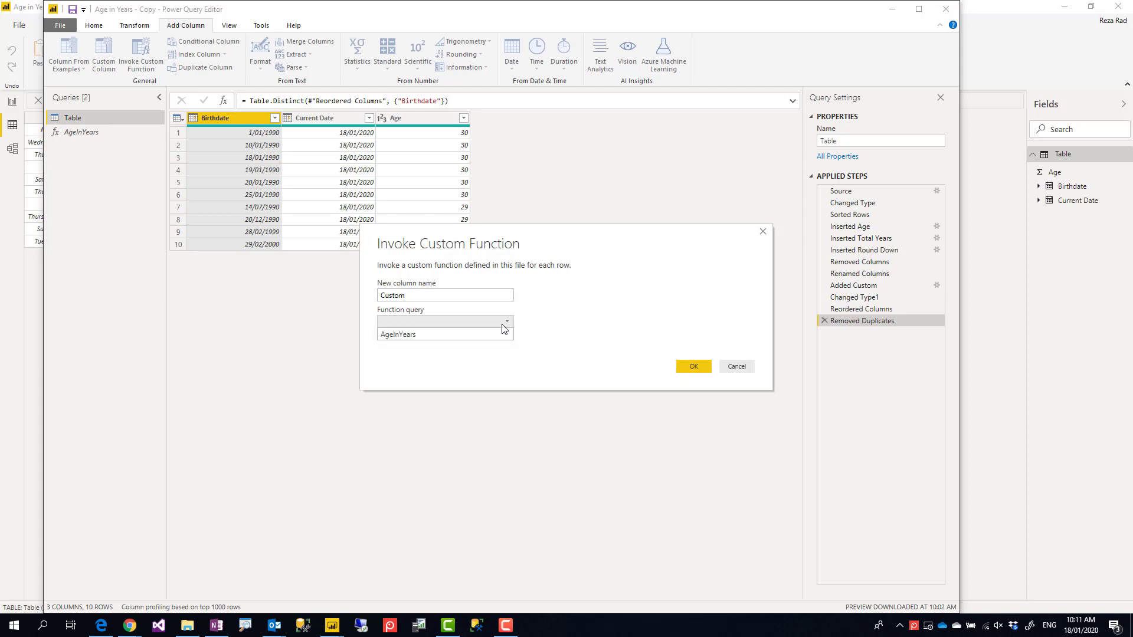
click(462, 337)
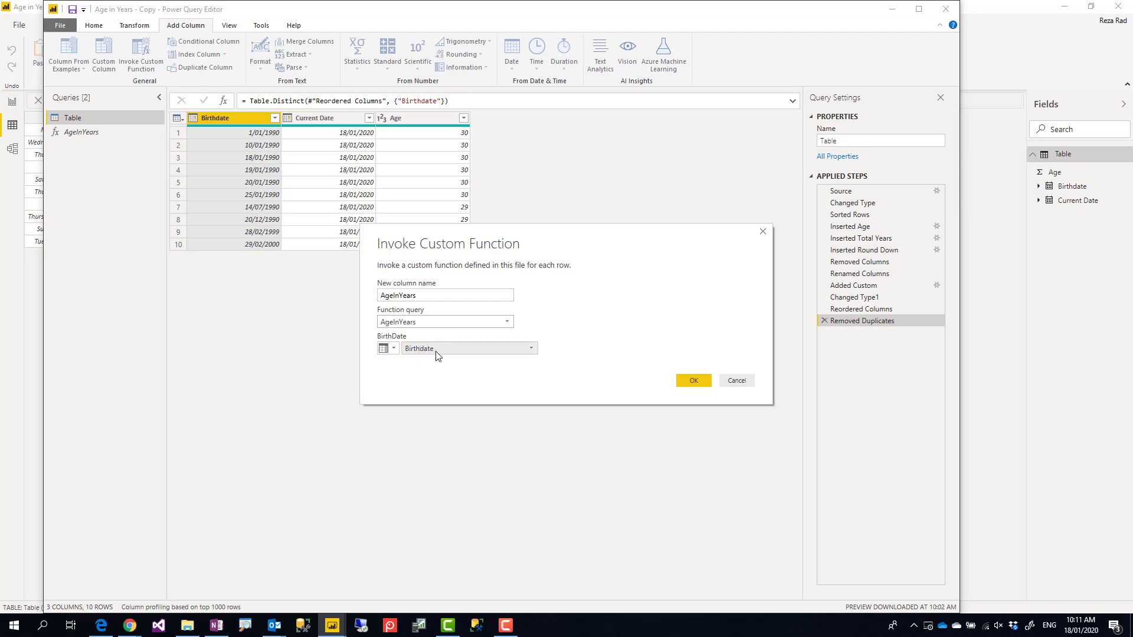
click(394, 352)
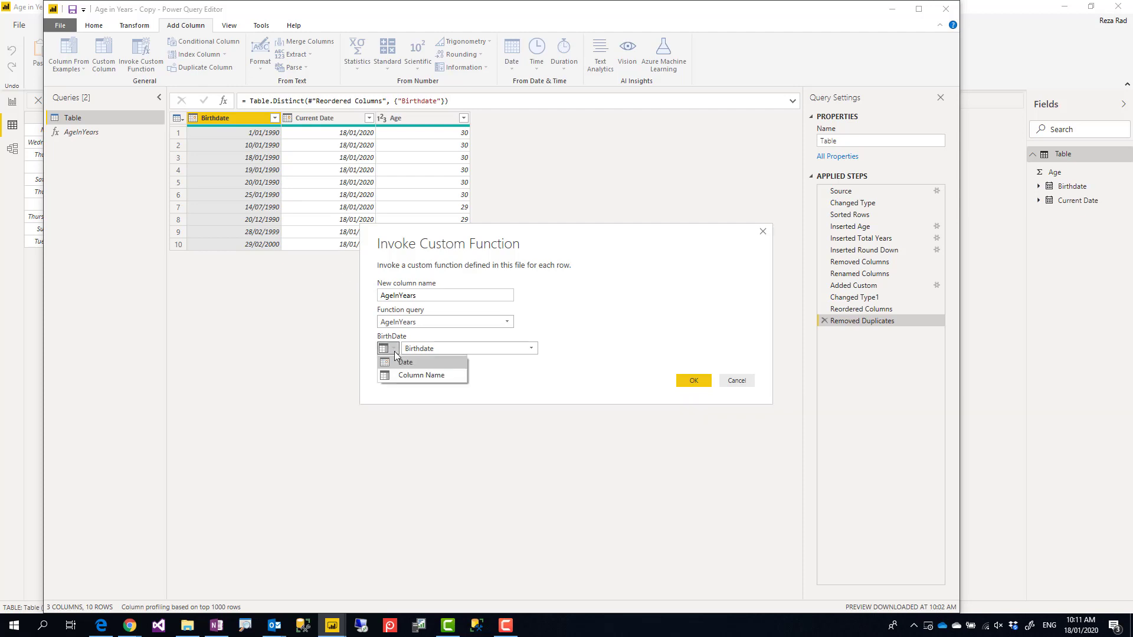
click(413, 376)
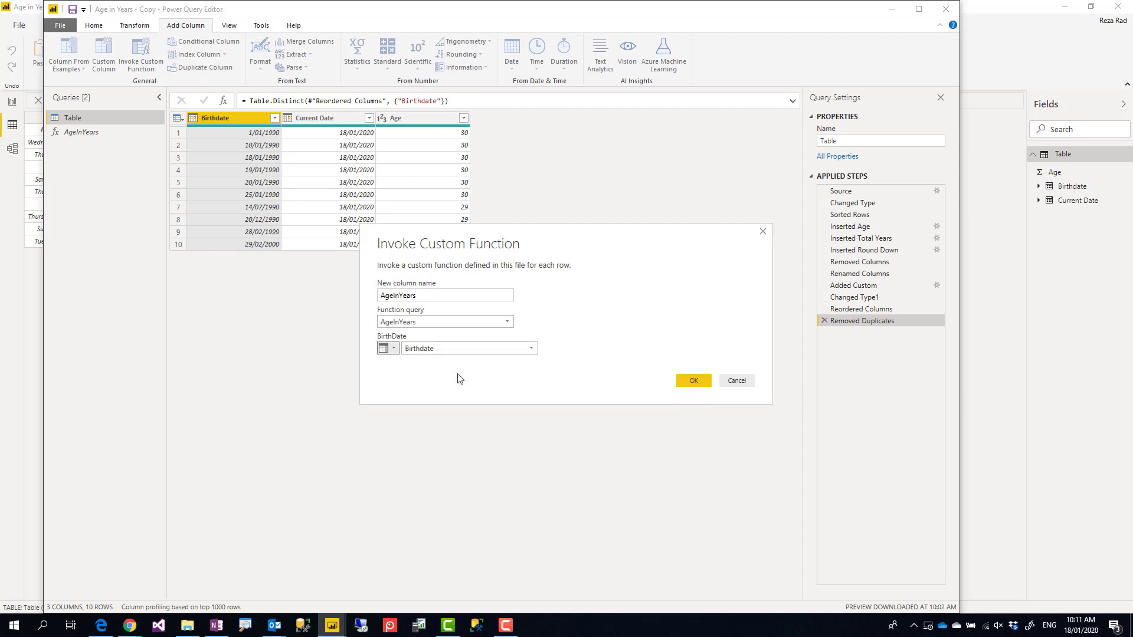
click(450, 350)
click(441, 350)
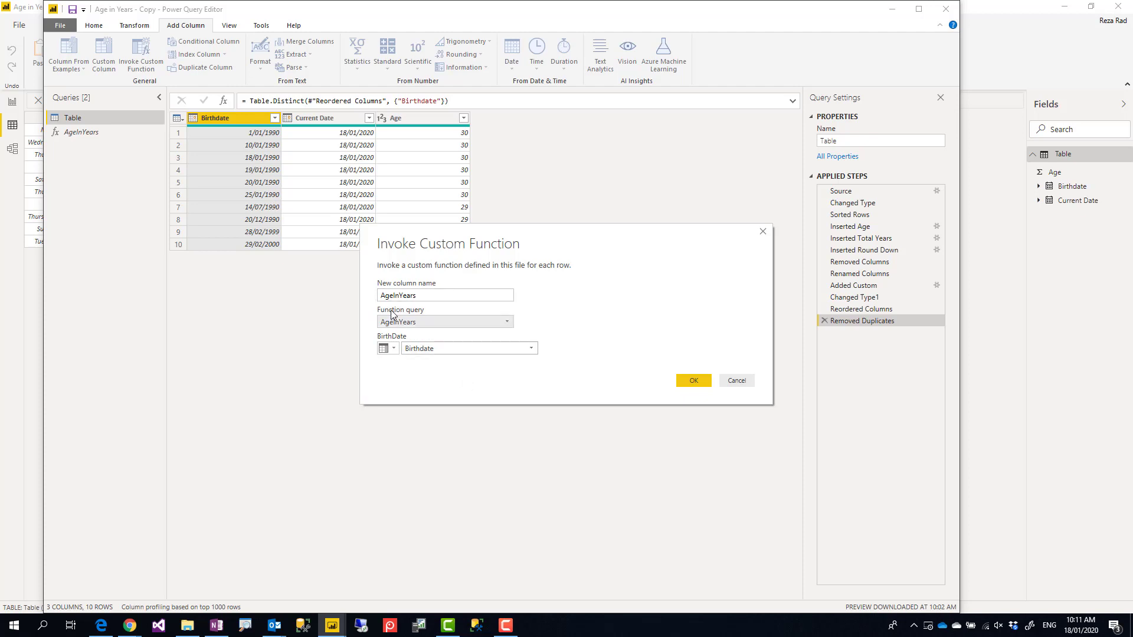
click(381, 296)
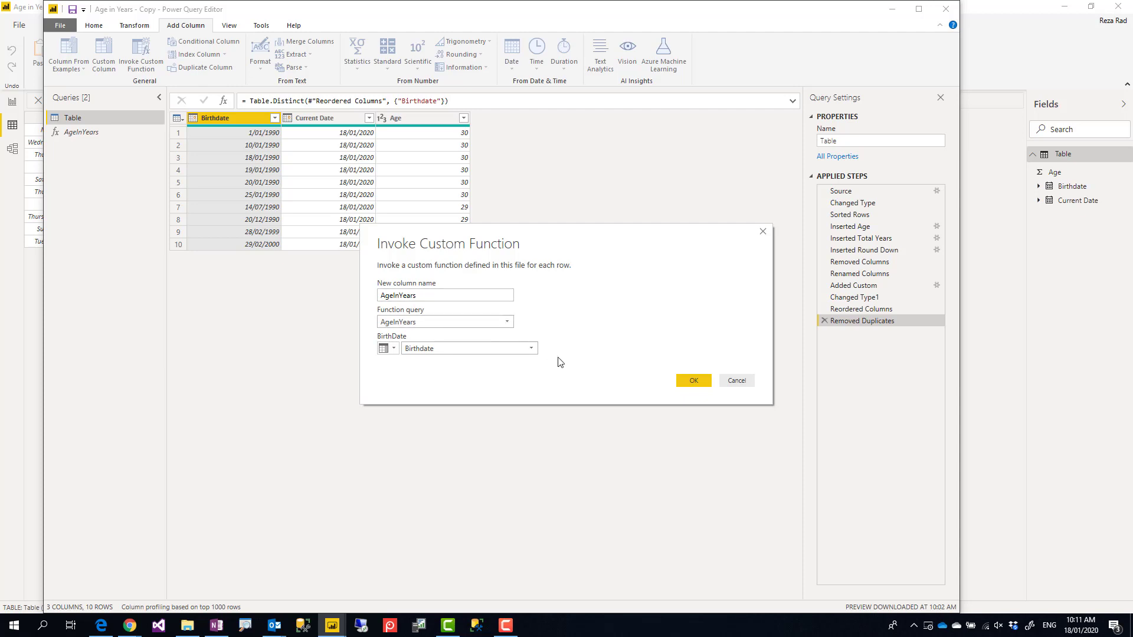
click(698, 385)
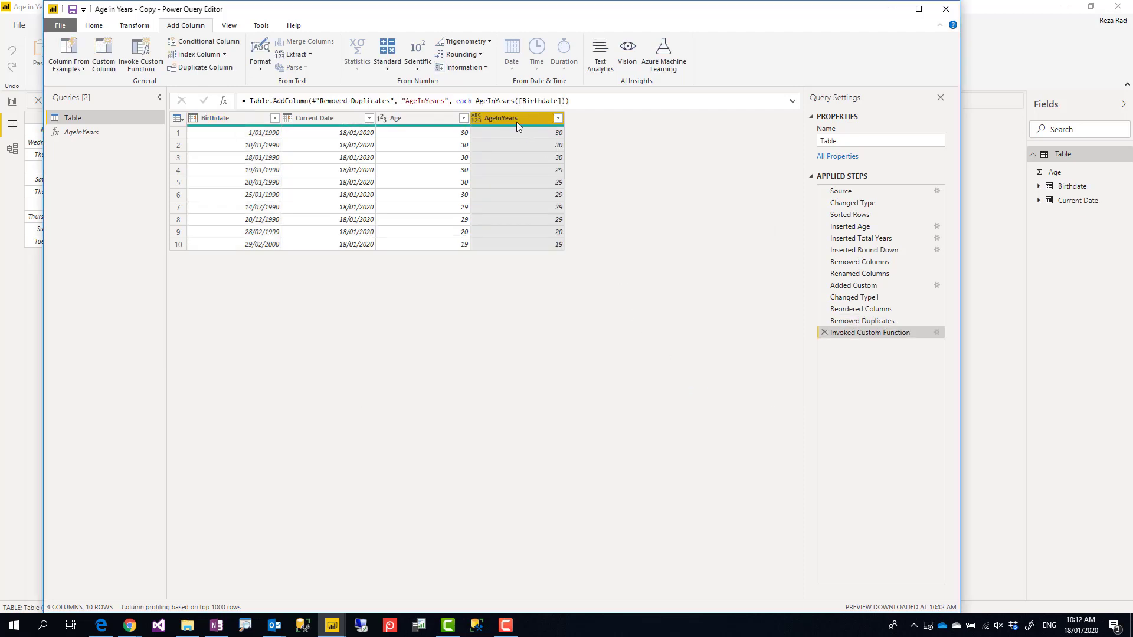
- Change the AgeInYears column's data type to Whole Number
click(478, 119)
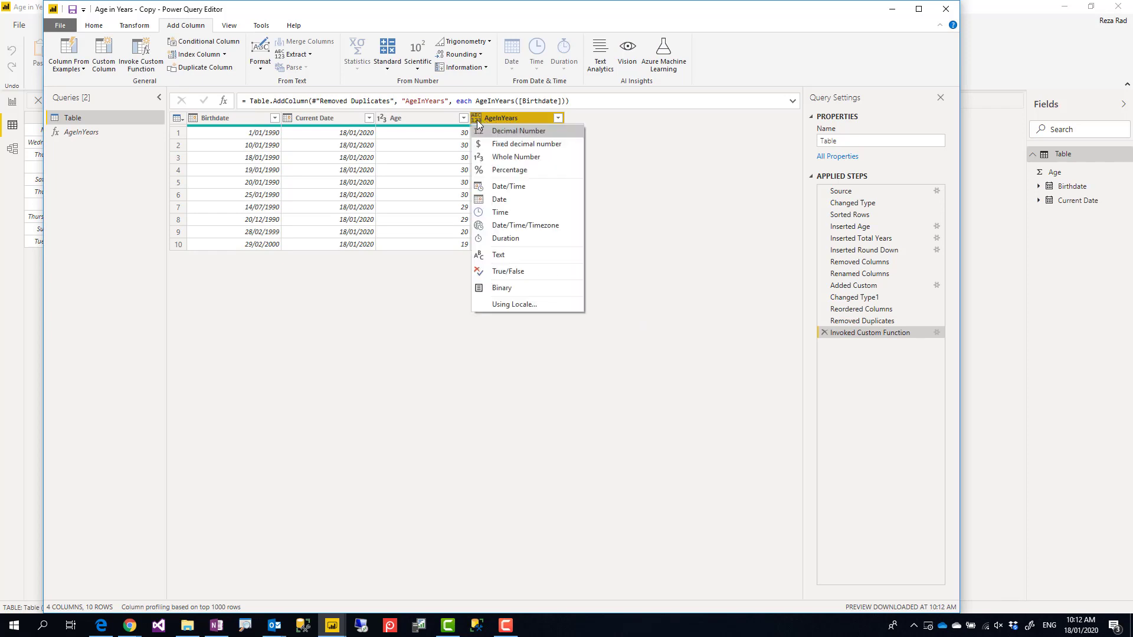
click(525, 157)
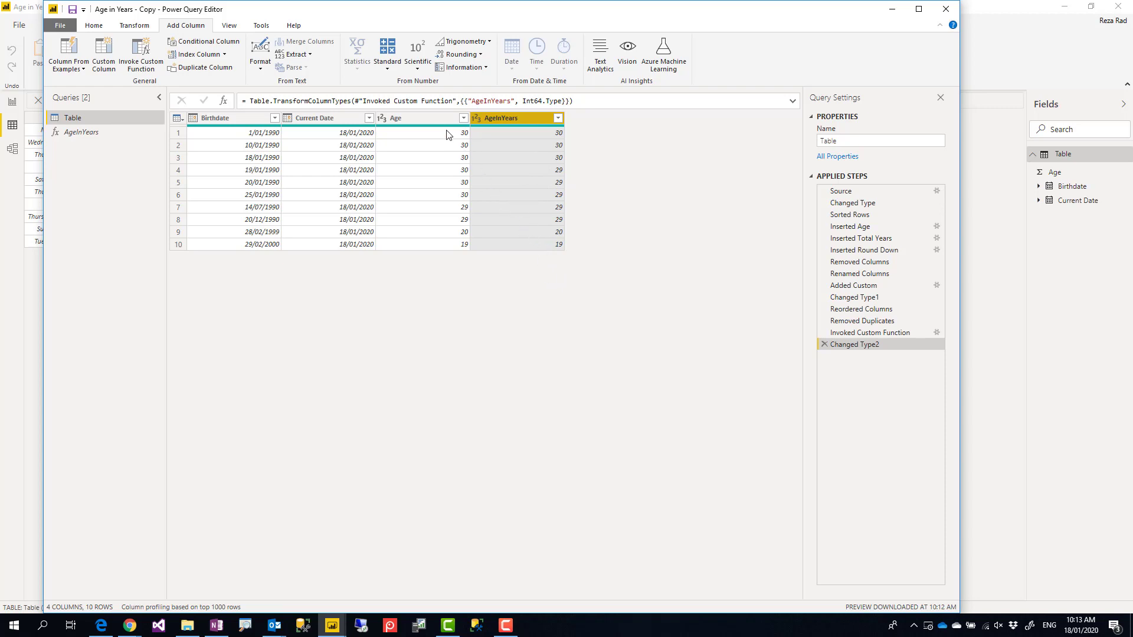
click(433, 119)
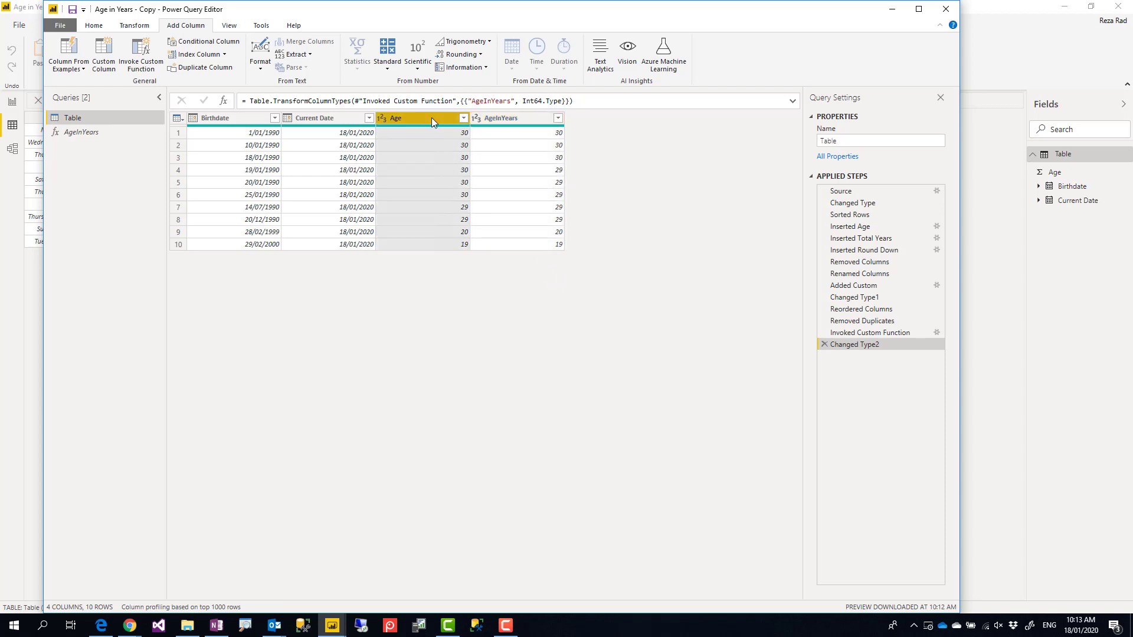
click(530, 122)
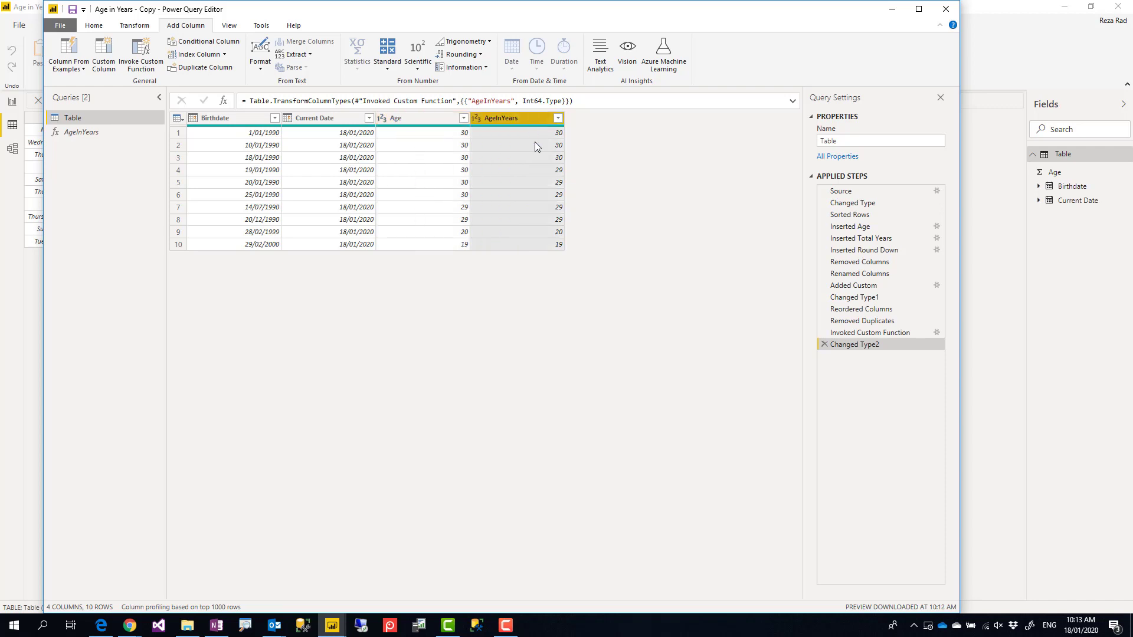